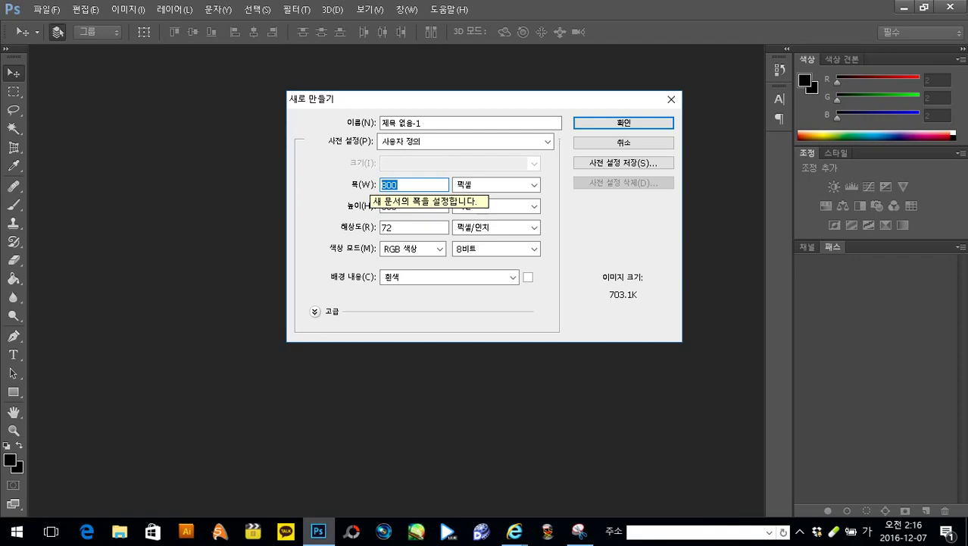
Create a new white RGB document 850 pixels wide and 300 pixels high at 72 pixels/inch
{"action": "type", "text": "50"}
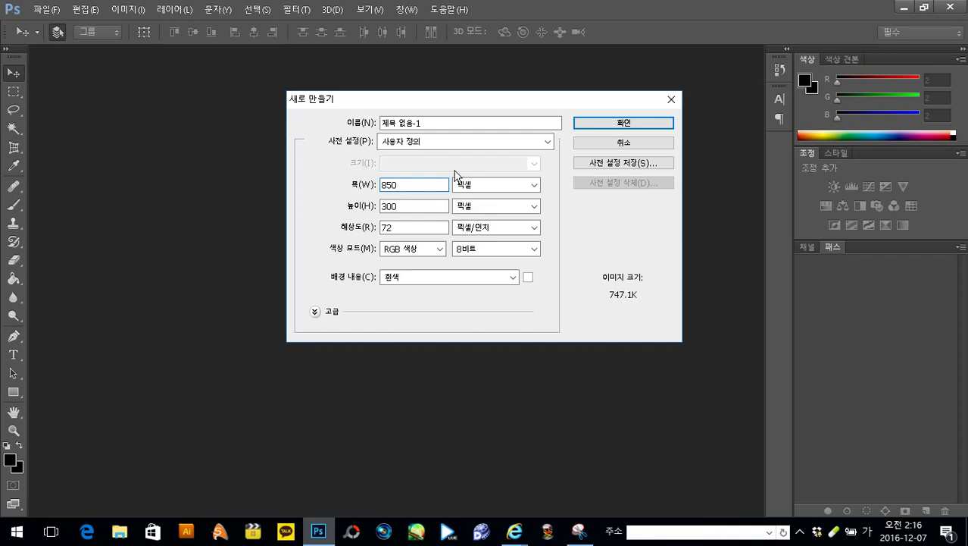
{"action": "left_click", "coordinate": [585, 124]}
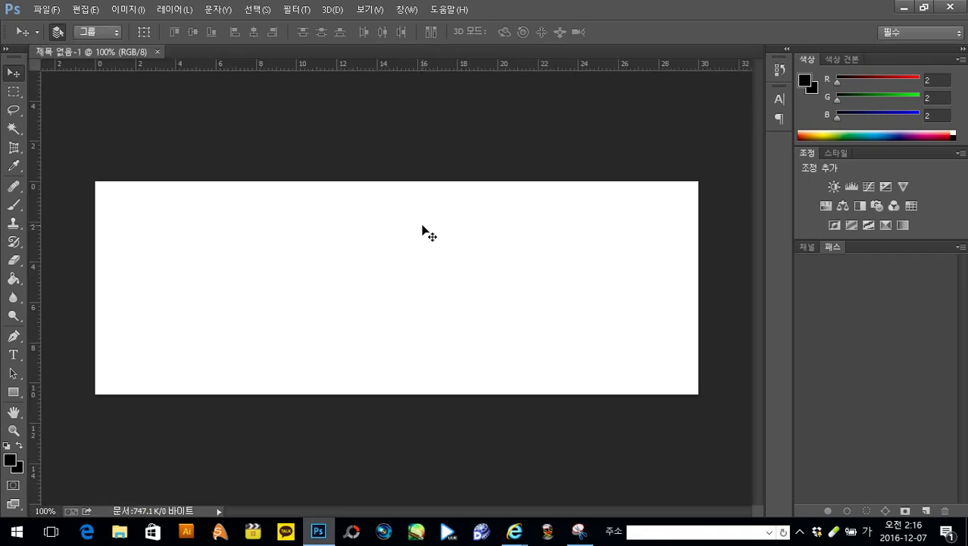
Add the horizontal text "옥돌처럼 빛나는 글자" on the canvas in HY견고딕 at 72 pt
{"action": "left_click", "coordinate": [15, 354]}
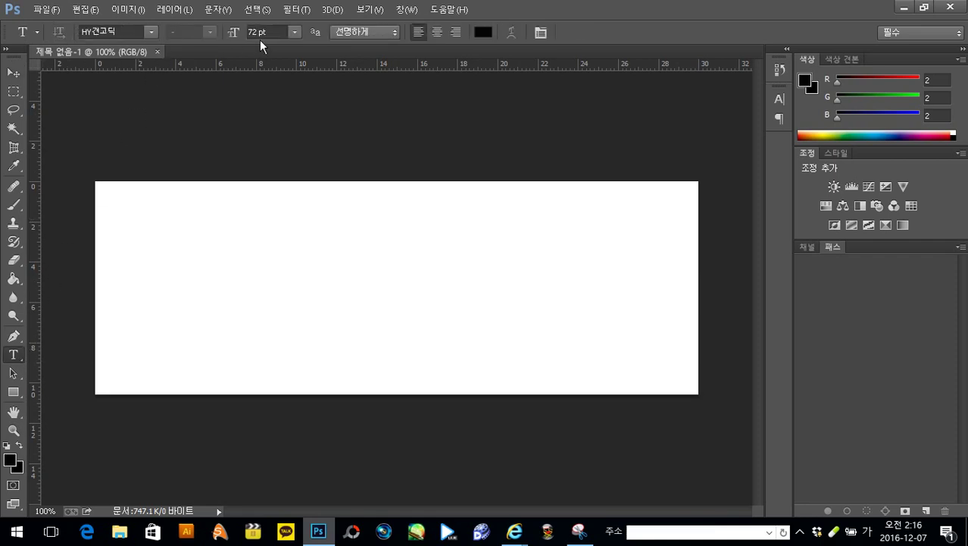
{"action": "left_click", "coordinate": [292, 34]}
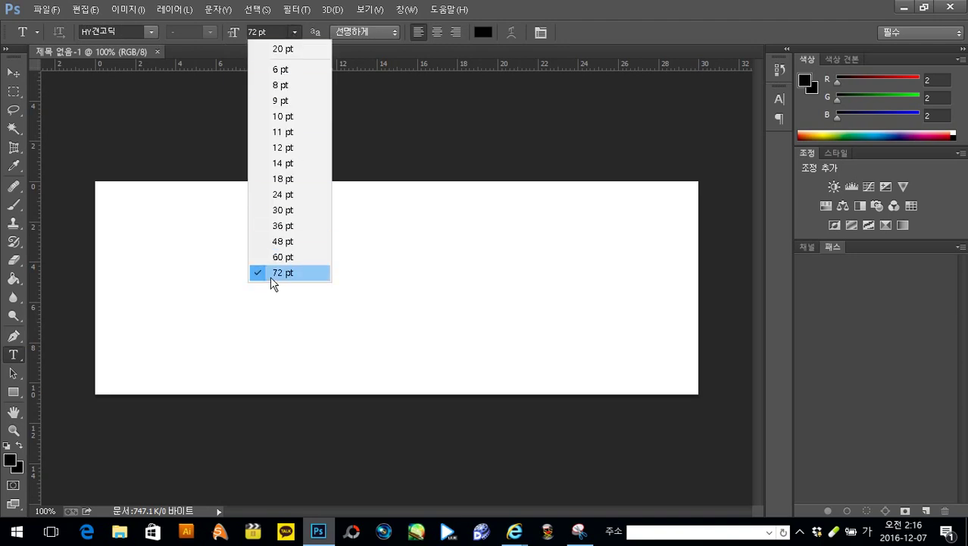
{"action": "left_click", "coordinate": [158, 278]}
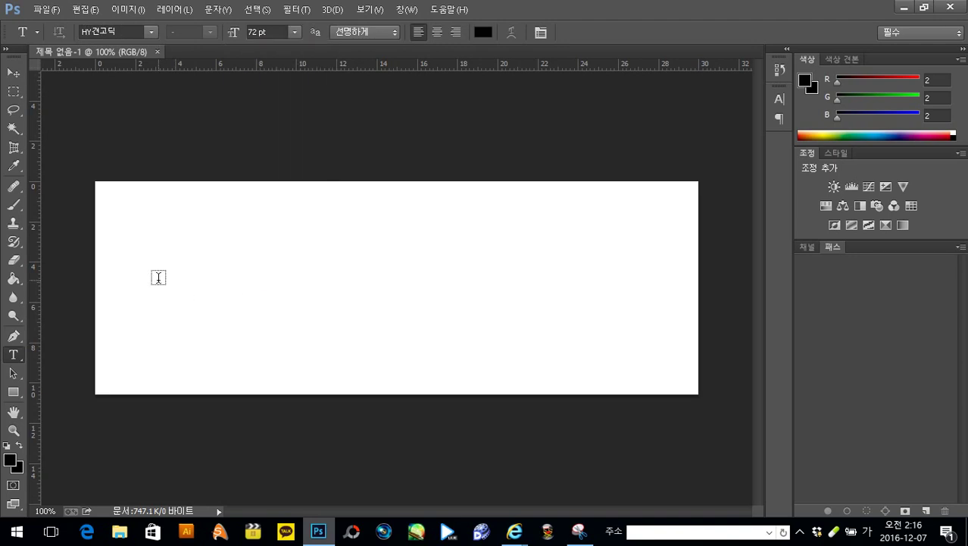
{"action": "left_click", "coordinate": [160, 278]}
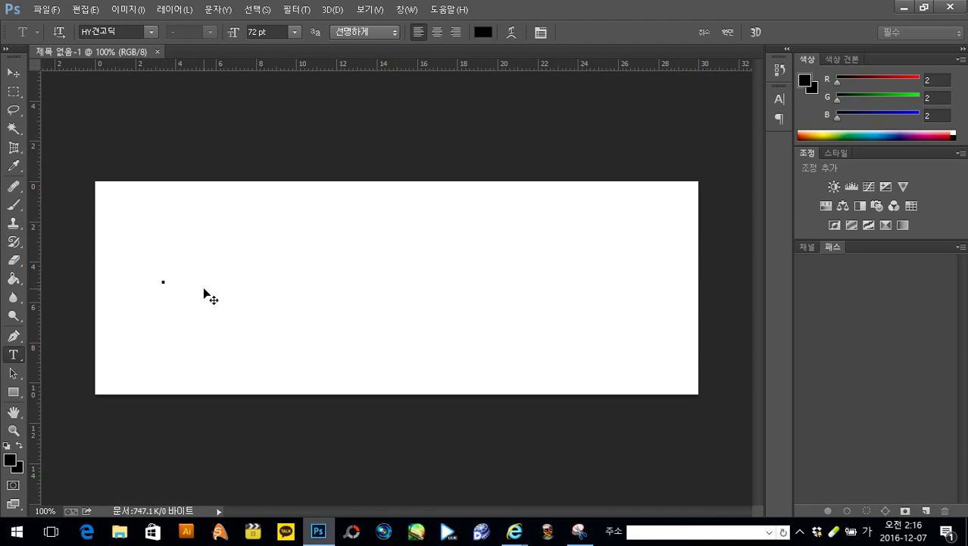
{"action": "type", "text": "ㅇ옥동"}
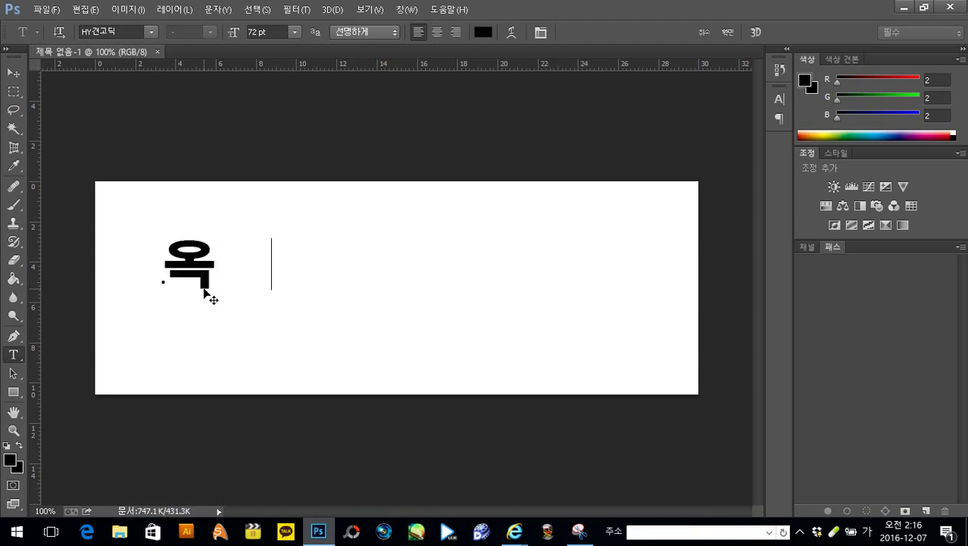
{"action": "key", "text": "BackSpace"}
{"action": "type", "text": "ㄹ처럼 비"}
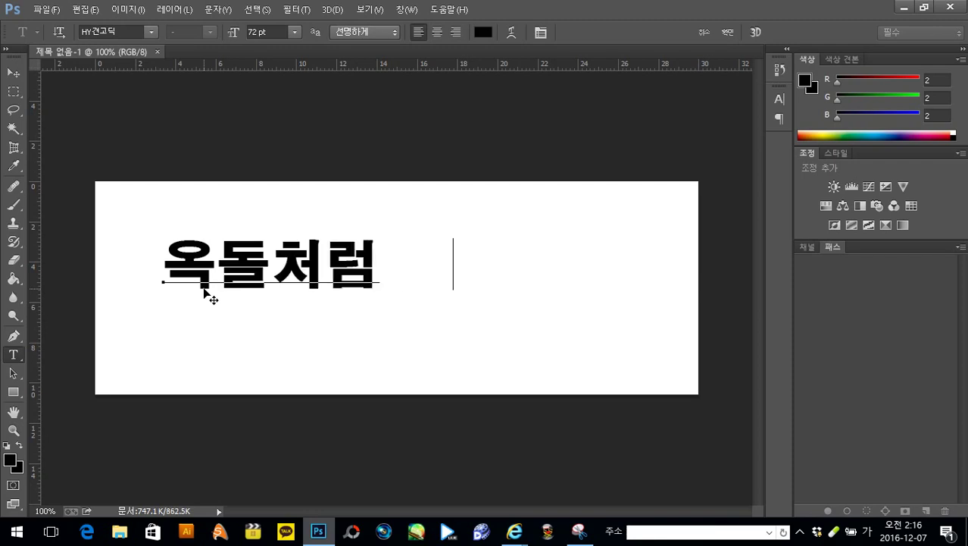
{"action": "type", "text": "ㅊ나는 글자"}
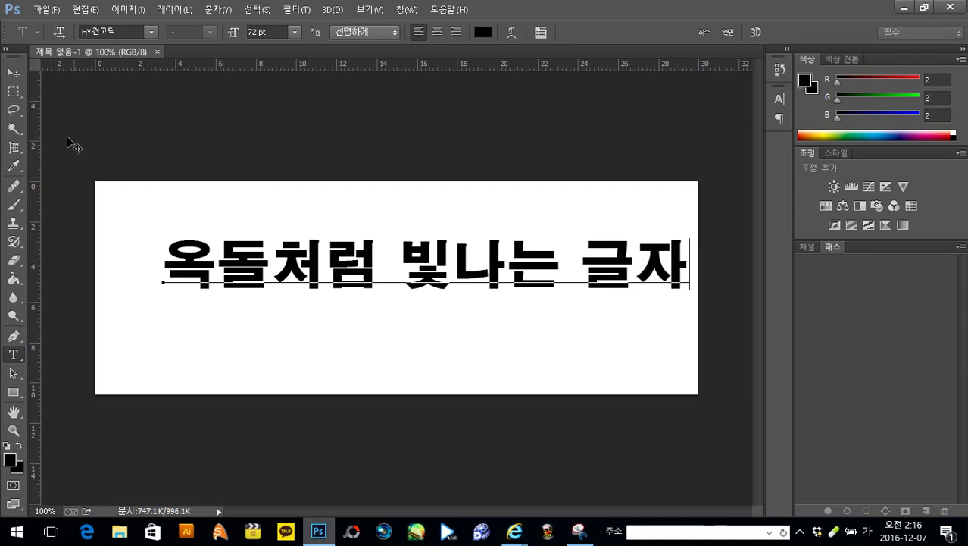
Free-transform the text to about 111% width and 315% height, and position it so it nearly fills the canvas
{"action": "left_click", "coordinate": [13, 73]}
{"action": "left_click_drag", "start_coordinate": [249, 271], "coordinate": [211, 281]}
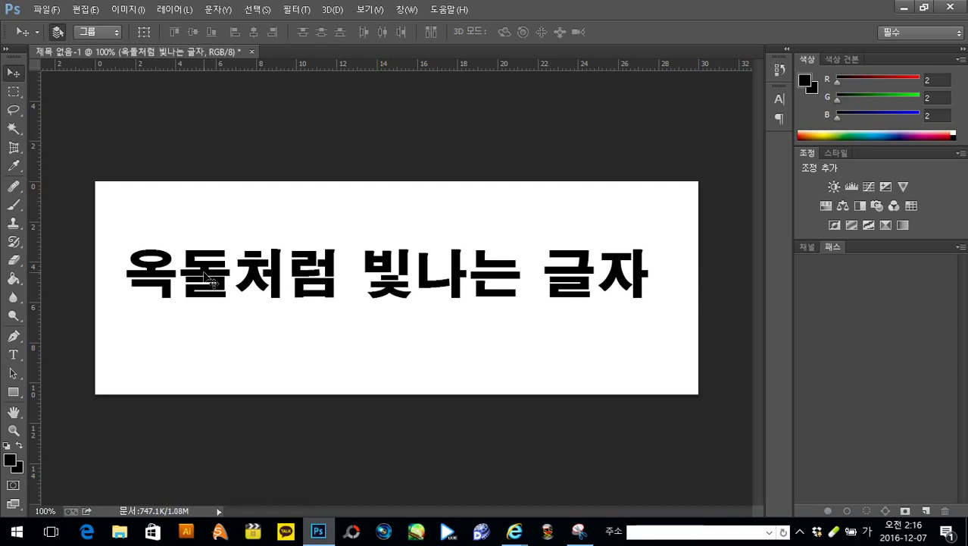
{"action": "key", "text": "ctrl+t"}
{"action": "left_click_drag", "start_coordinate": [388, 303], "coordinate": [396, 390]}
{"action": "left_click_drag", "start_coordinate": [400, 347], "coordinate": [391, 366]}
{"action": "left_click_drag", "start_coordinate": [648, 285], "coordinate": [682, 287]}
{"action": "left_click_drag", "start_coordinate": [514, 305], "coordinate": [508, 300]}
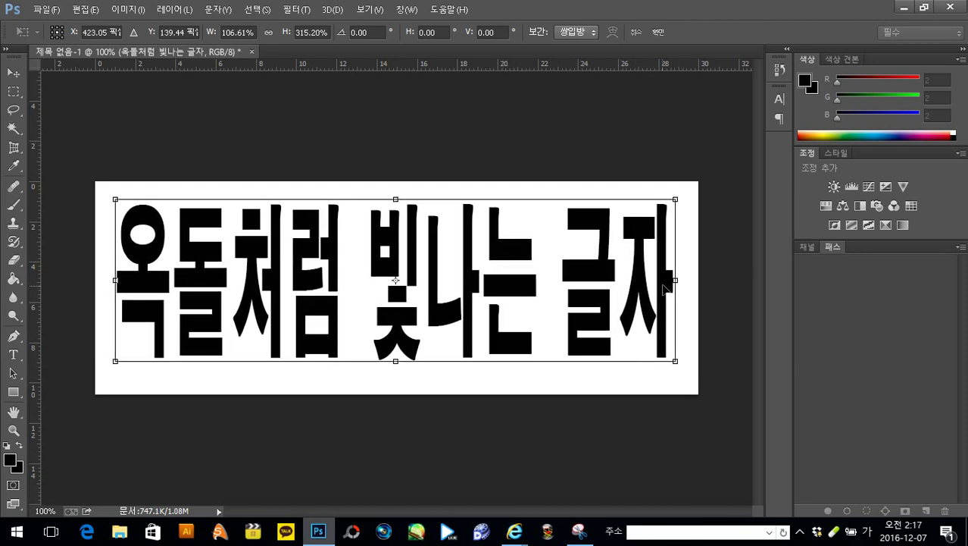
{"action": "left_click_drag", "start_coordinate": [674, 281], "coordinate": [698, 281]}
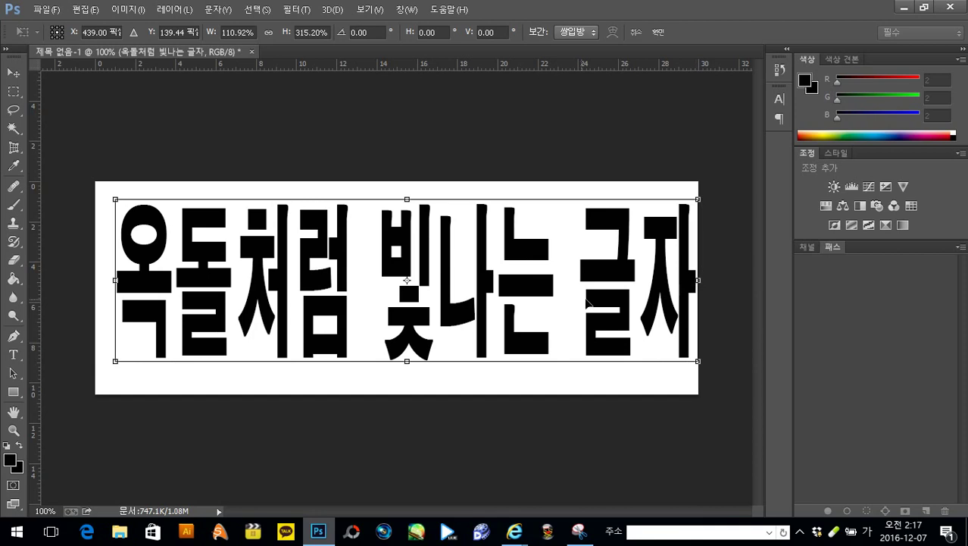
{"action": "left_click_drag", "start_coordinate": [533, 297], "coordinate": [524, 293]}
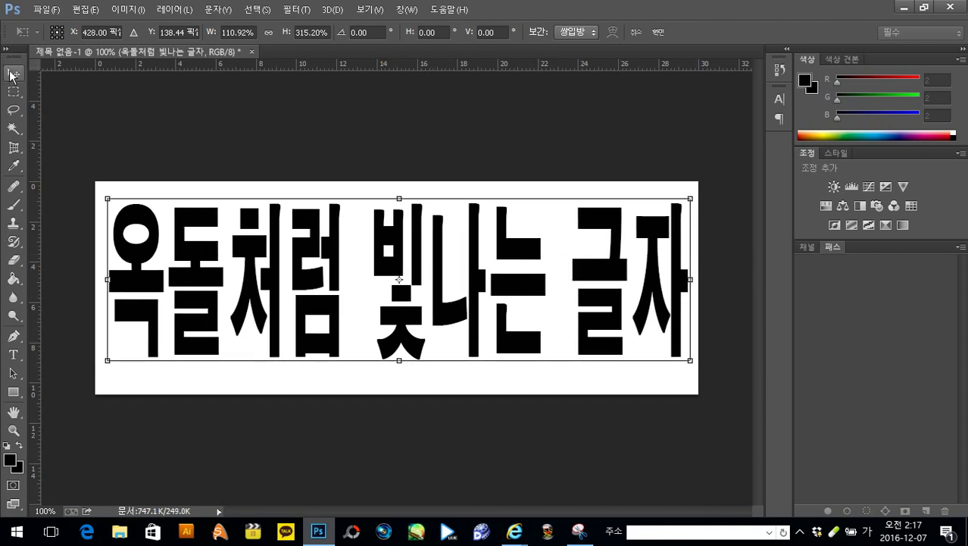
{"action": "left_click", "coordinate": [12, 74]}
{"action": "left_click", "coordinate": [406, 213]}
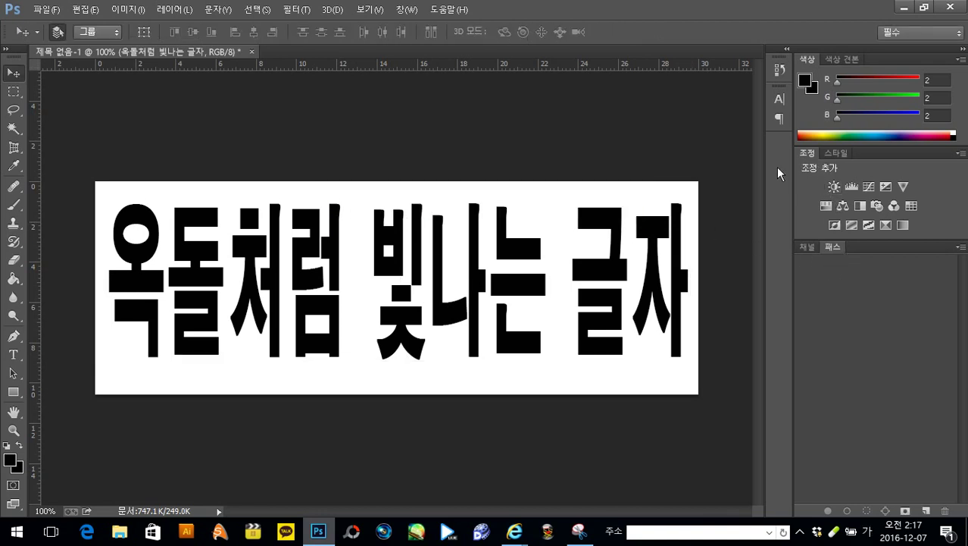
Reset the 필수 (Essentials) workspace and float the Layers panel over the canvas
{"action": "left_click", "coordinate": [899, 34]}
{"action": "left_click", "coordinate": [890, 145]}
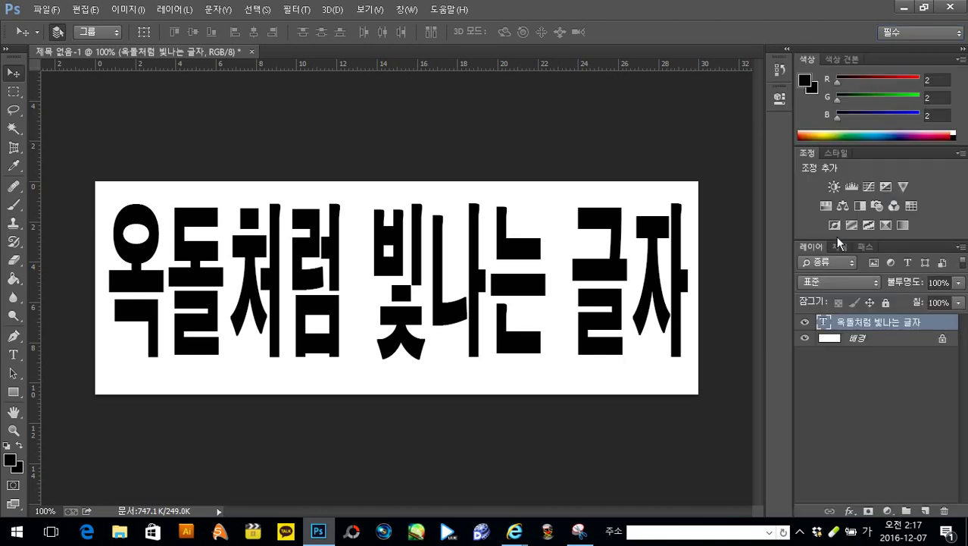
{"action": "left_click_drag", "start_coordinate": [808, 253], "coordinate": [473, 141]}
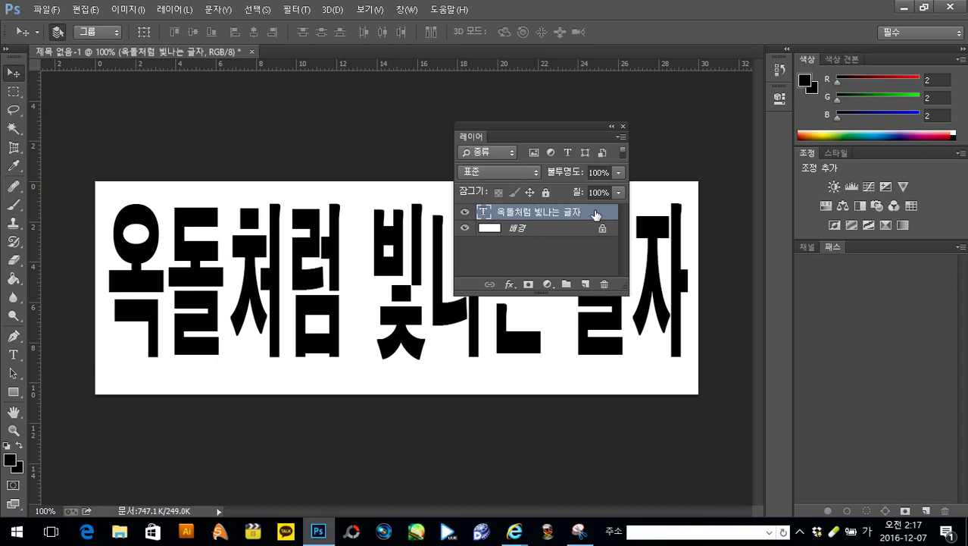
Add a Gradient Overlay (그레이디언트 오버레이) style to the text layer and show its settings
{"action": "double_click", "coordinate": [596, 215]}
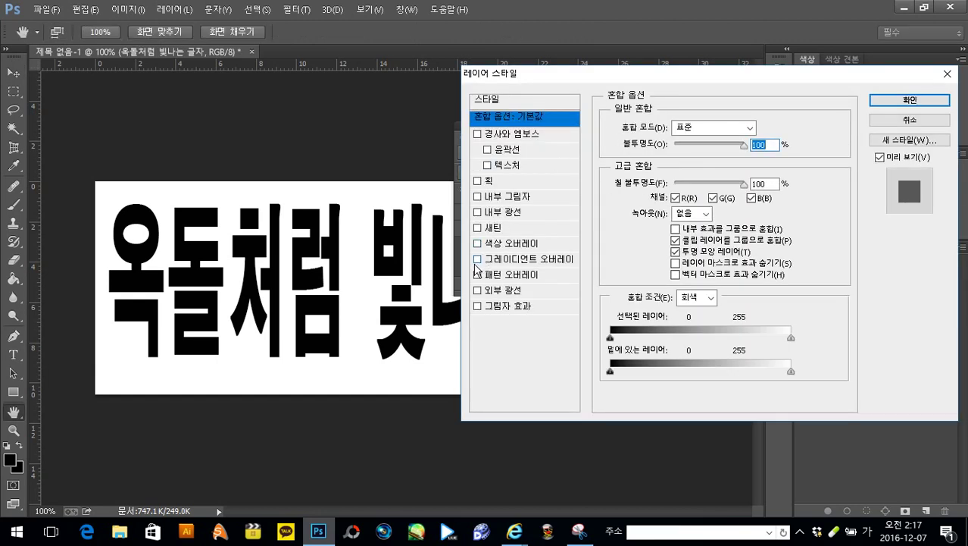
{"action": "left_click", "coordinate": [478, 259]}
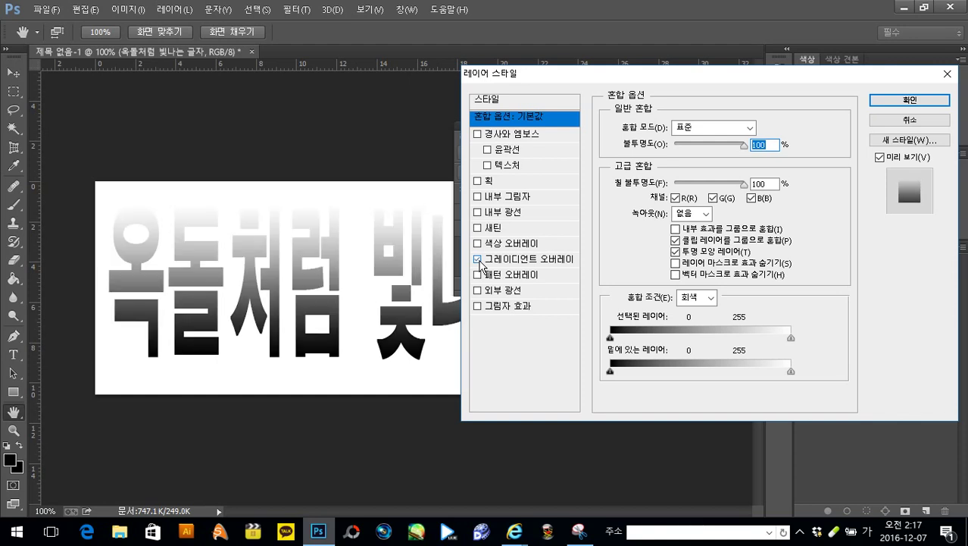
{"action": "left_click", "coordinate": [523, 260]}
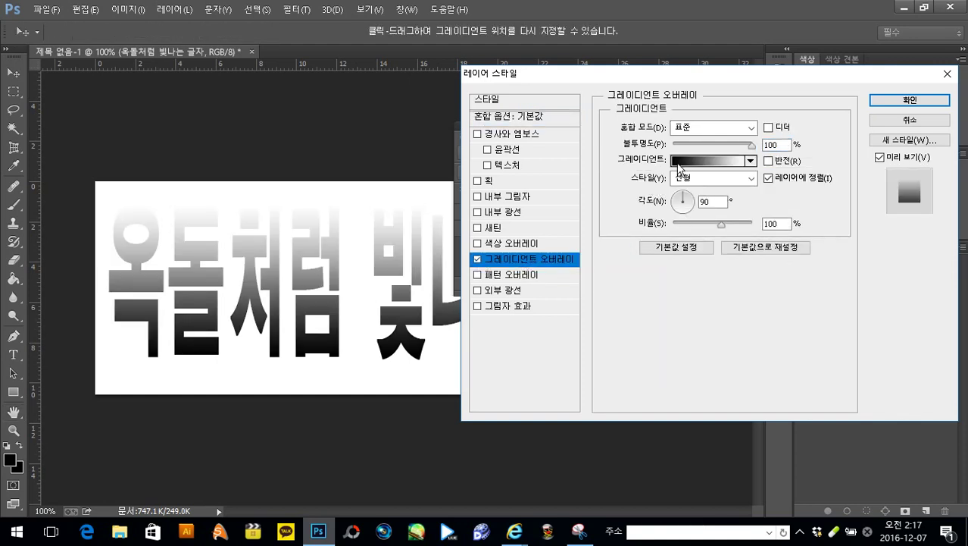
Edit the overlay's gradient and set its starting colour stop to red fa0202
{"action": "left_click", "coordinate": [679, 167]}
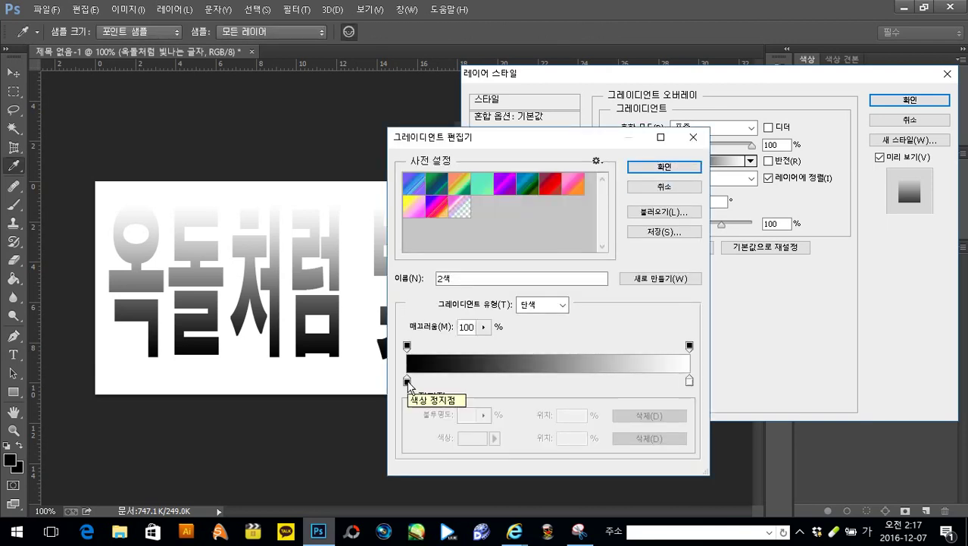
{"action": "double_click", "coordinate": [407, 380]}
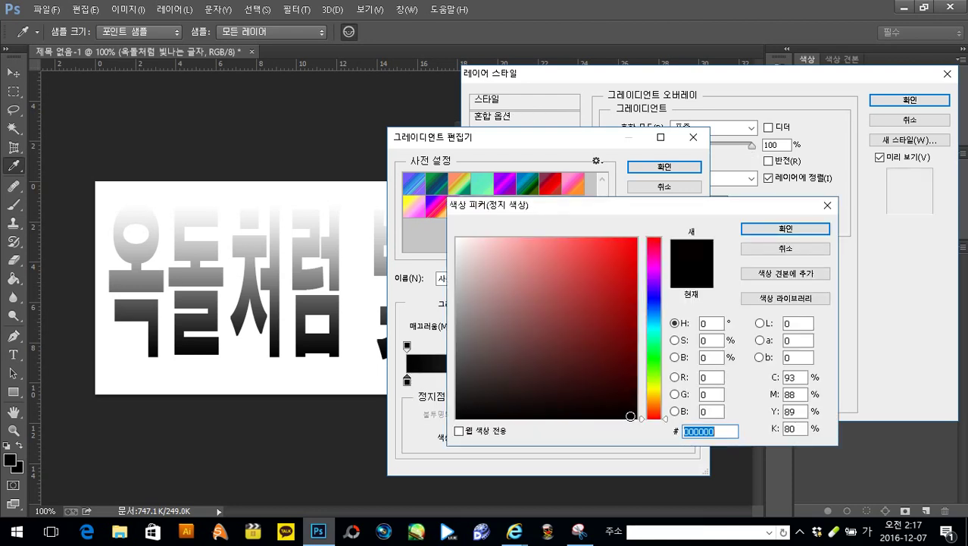
{"action": "left_click", "coordinate": [630, 415]}
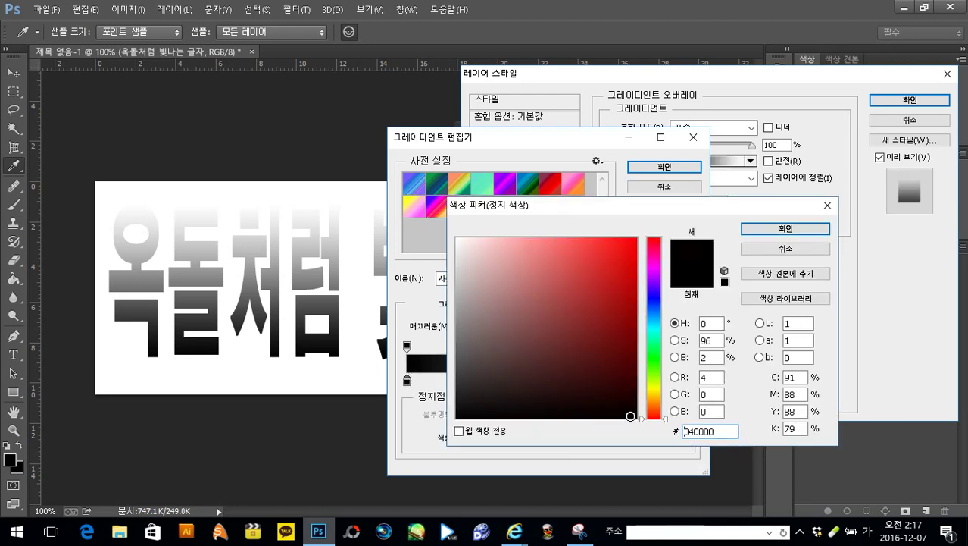
{"action": "left_click", "coordinate": [635, 241]}
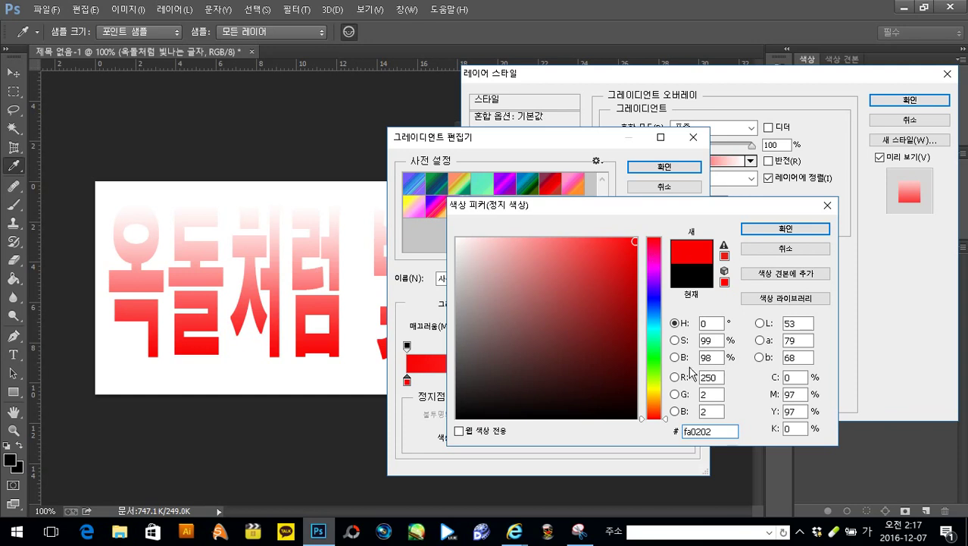
{"action": "left_click", "coordinate": [767, 232]}
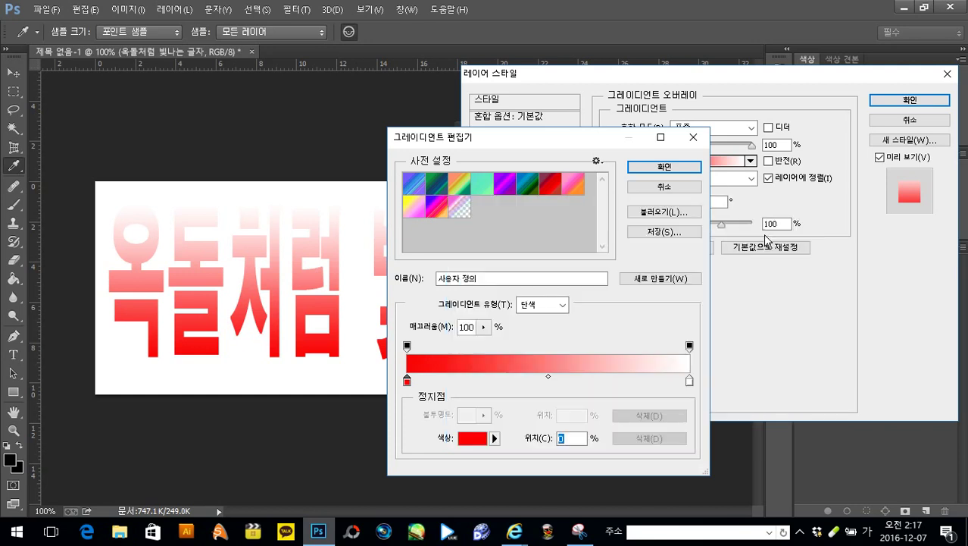
Set the gradient's end colour stop to orange fcad04 and apply the edited gradient
{"action": "double_click", "coordinate": [690, 381]}
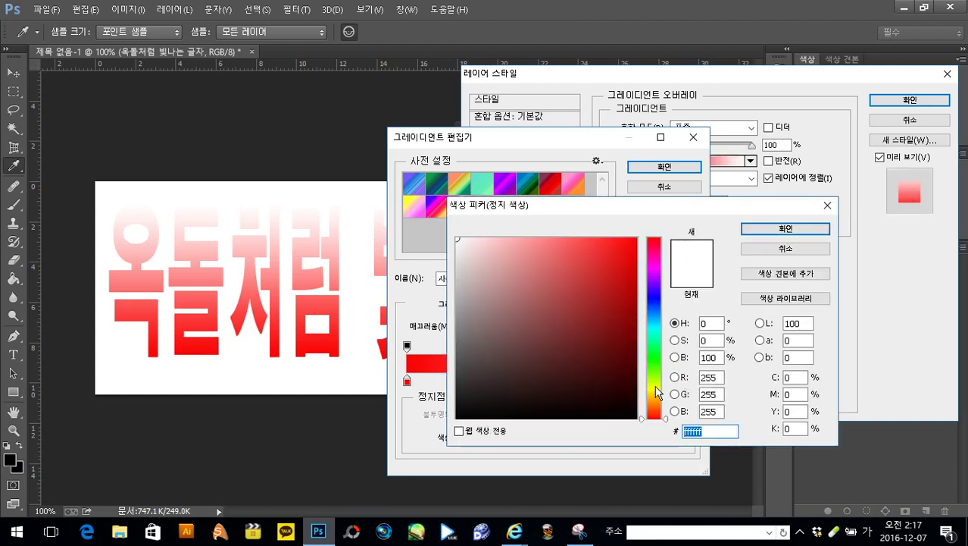
{"action": "left_click", "coordinate": [656, 386]}
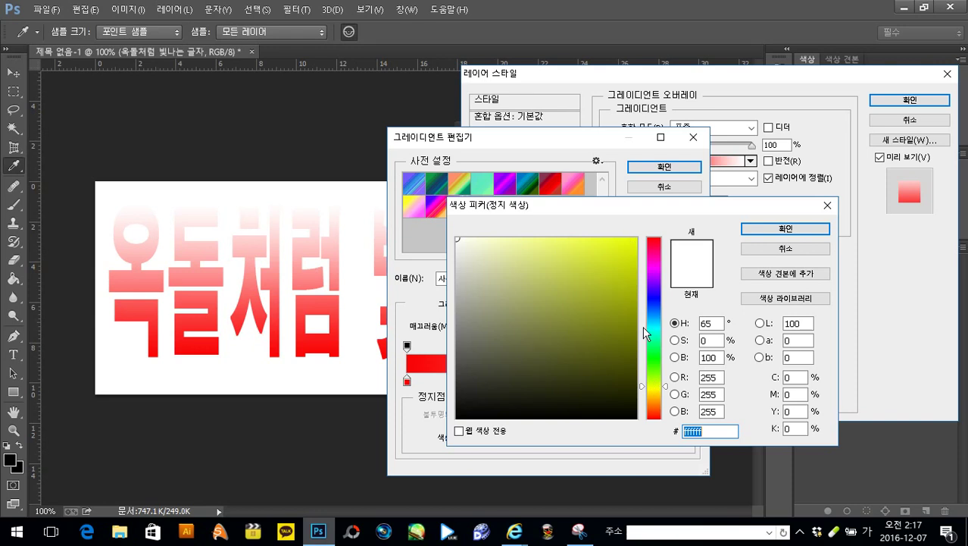
{"action": "left_click", "coordinate": [656, 402]}
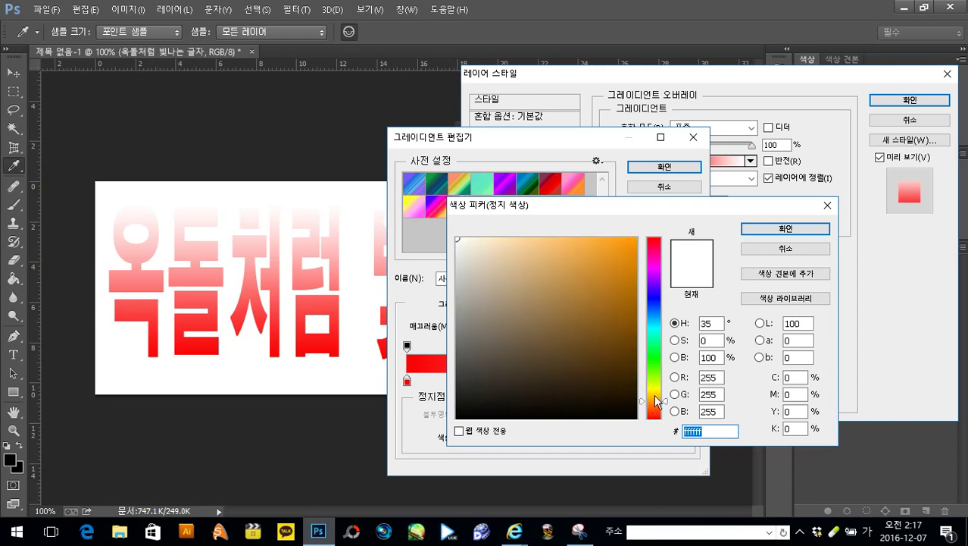
{"action": "left_click_drag", "start_coordinate": [656, 402], "coordinate": [656, 397]}
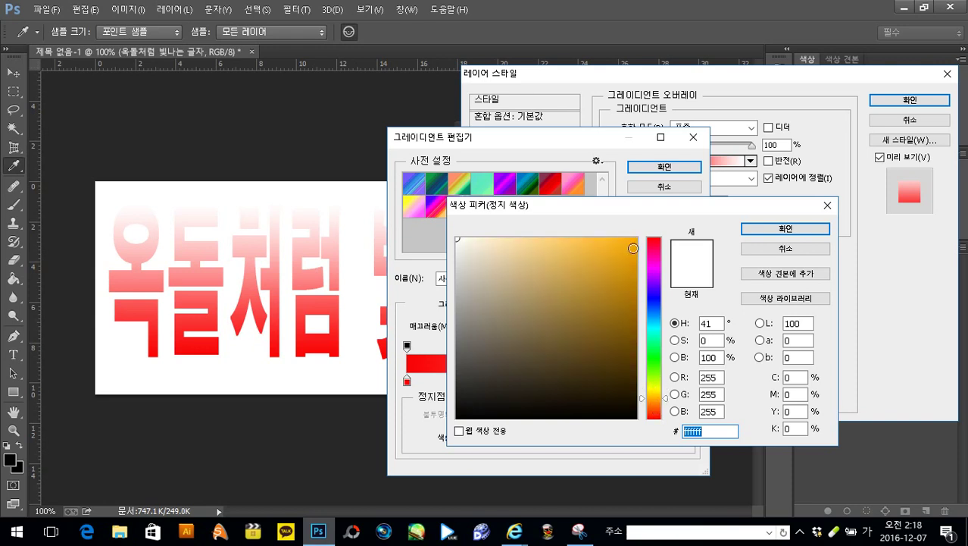
{"action": "left_click", "coordinate": [633, 240]}
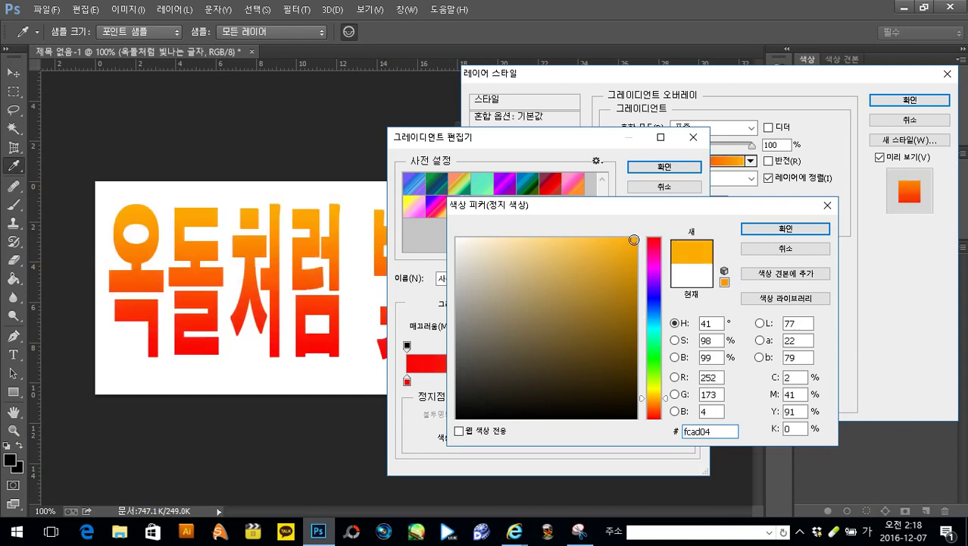
{"action": "left_click", "coordinate": [764, 235]}
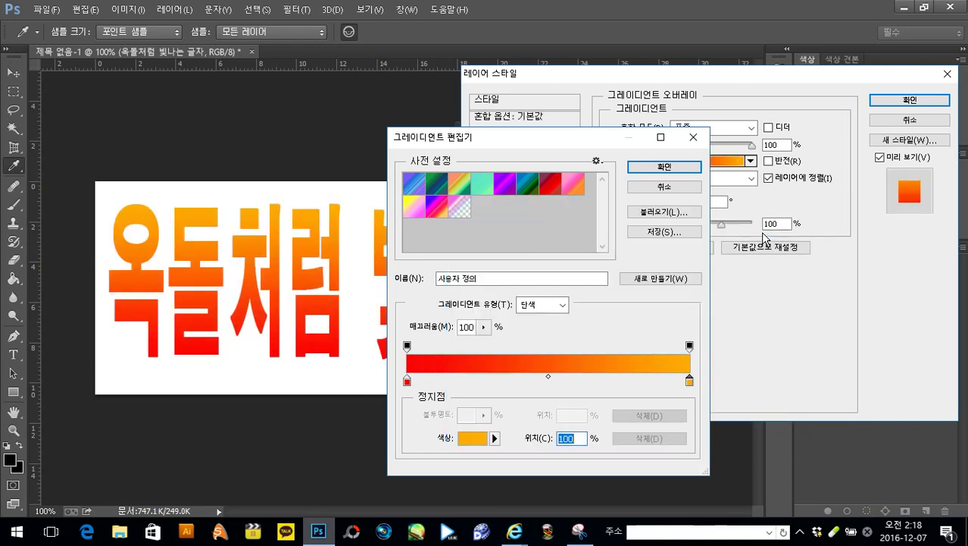
{"action": "left_click", "coordinate": [650, 168]}
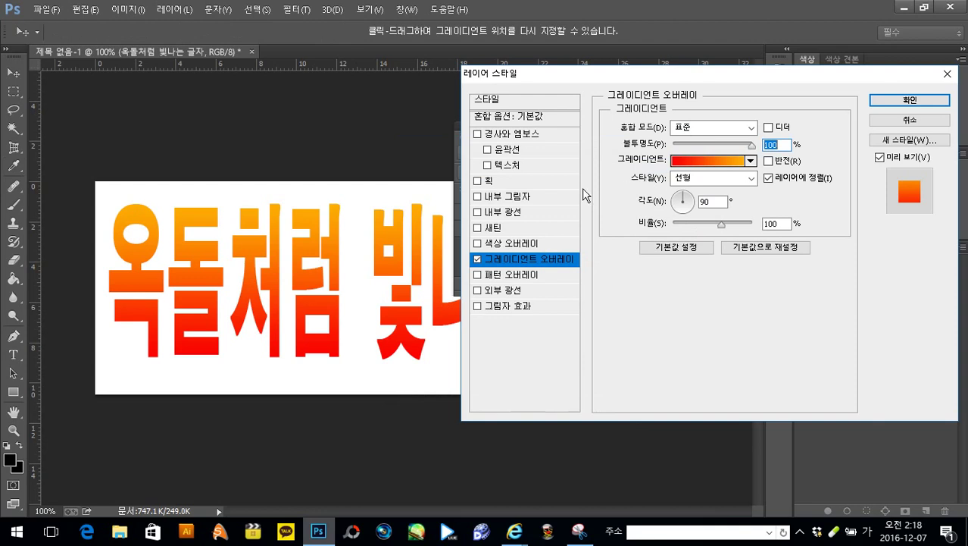
Add a Bevel and Emboss (경사와 엠보스) style to the text with the technique 부드럽게 깎기 (Chisel Soft)
{"action": "left_click", "coordinate": [478, 134]}
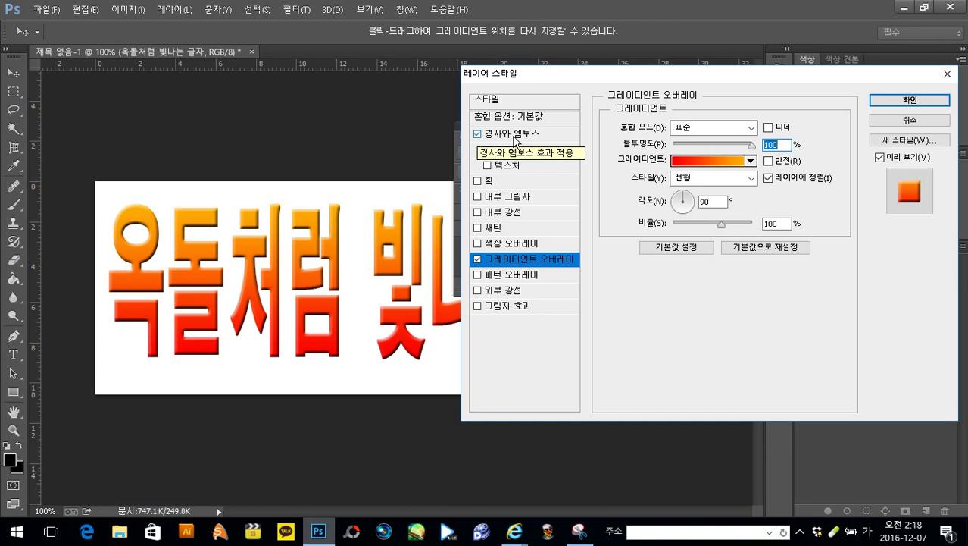
{"action": "left_click", "coordinate": [513, 135]}
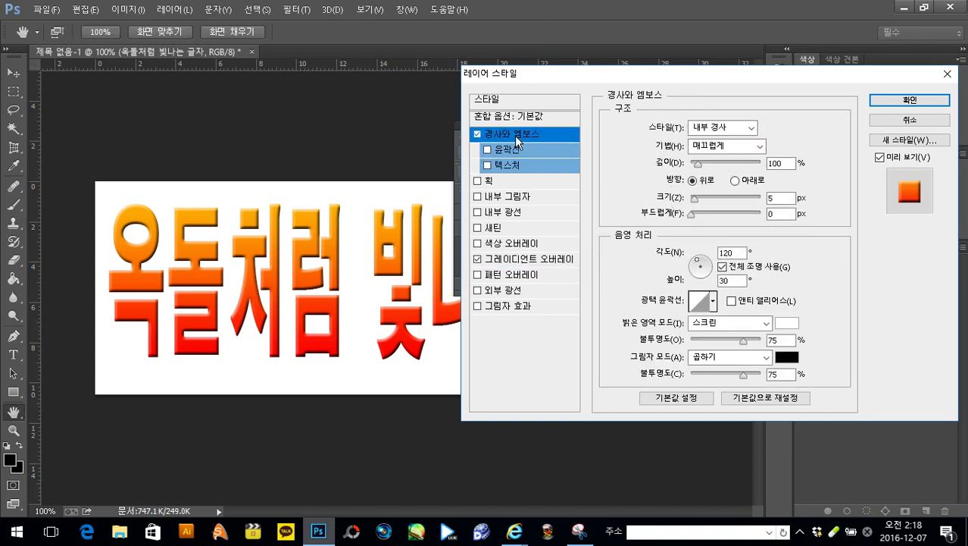
{"action": "left_click", "coordinate": [710, 149]}
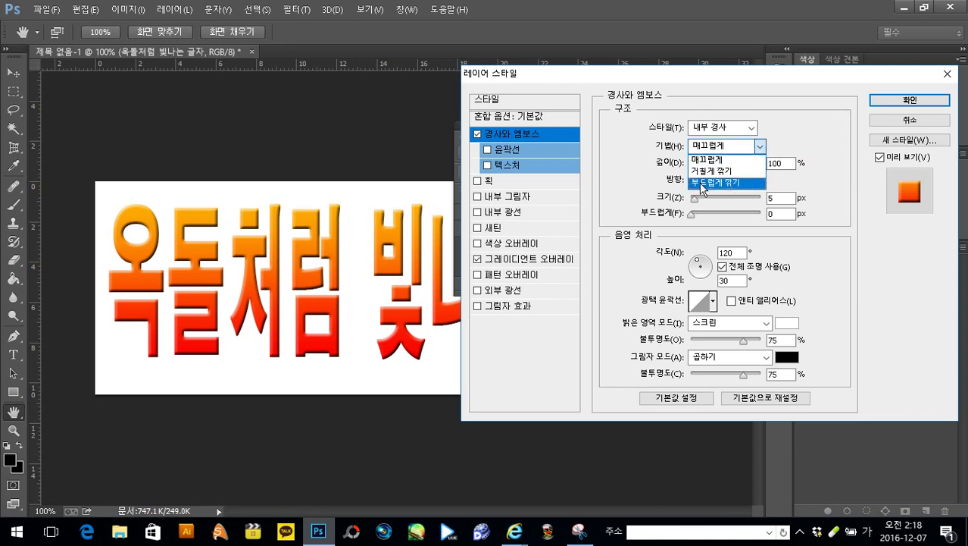
{"action": "left_click", "coordinate": [702, 182]}
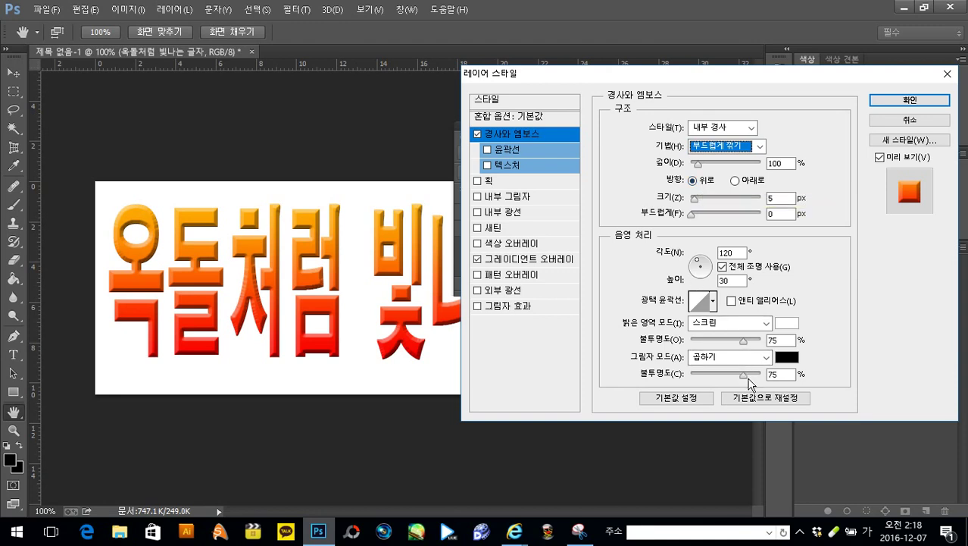
Set the bevel's shadow opacity to 3% and highlight opacity to 48%, and add a Drop Shadow (그림자 효과) style
{"action": "left_click_drag", "start_coordinate": [745, 379], "coordinate": [696, 385]}
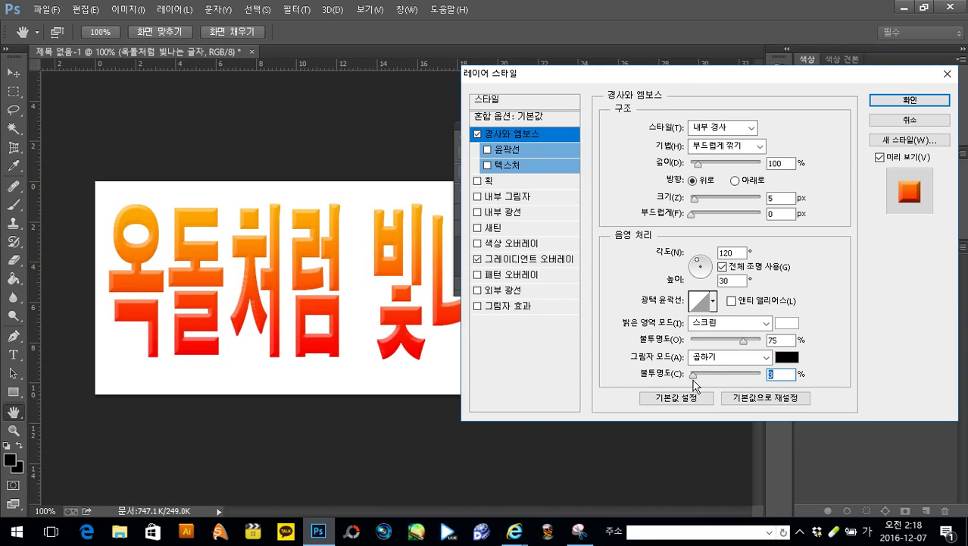
{"action": "left_click_drag", "start_coordinate": [744, 341], "coordinate": [719, 348]}
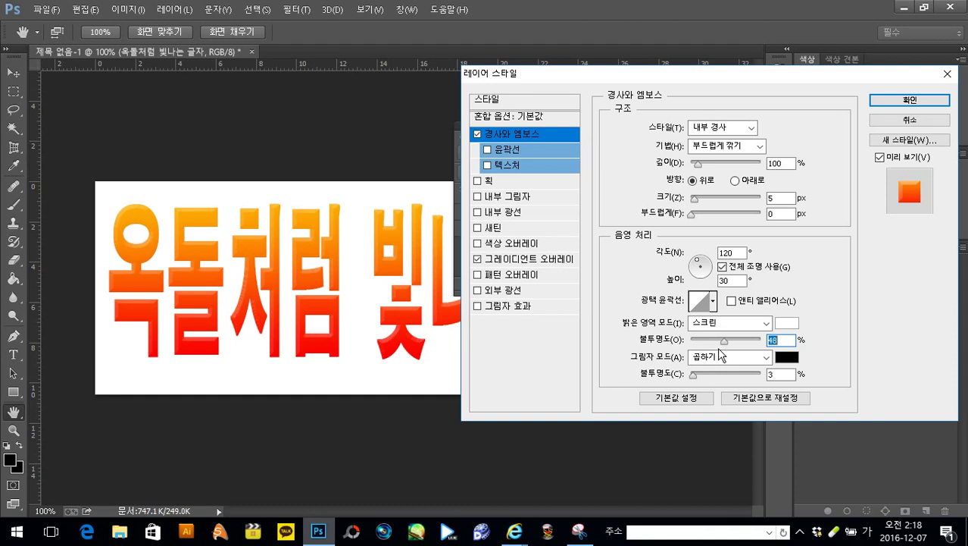
{"action": "left_click", "coordinate": [478, 306]}
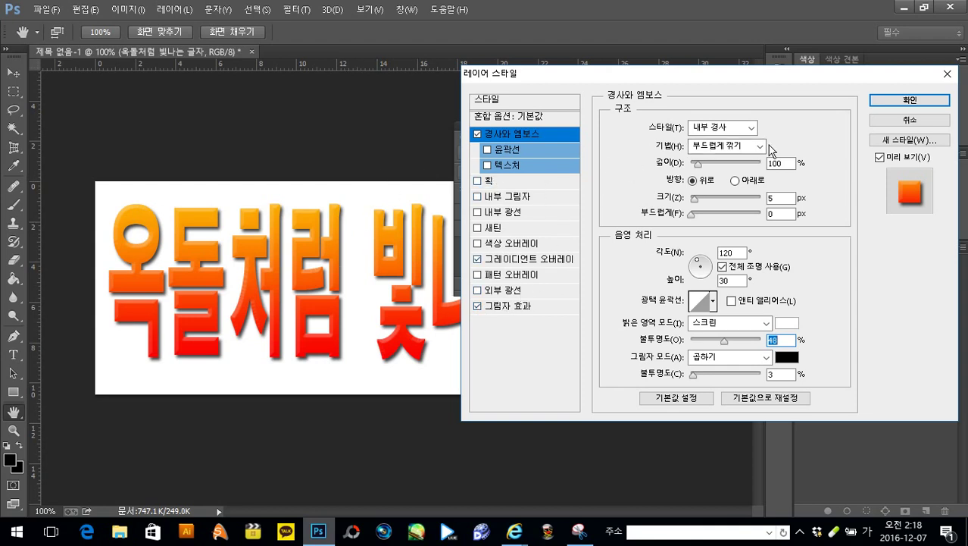
Set the bevel technique to 거칠게 깎기 (Chisel Hard) with depth 653%, size 218 px and soften 6 px, and apply the styles
{"action": "left_click", "coordinate": [704, 147]}
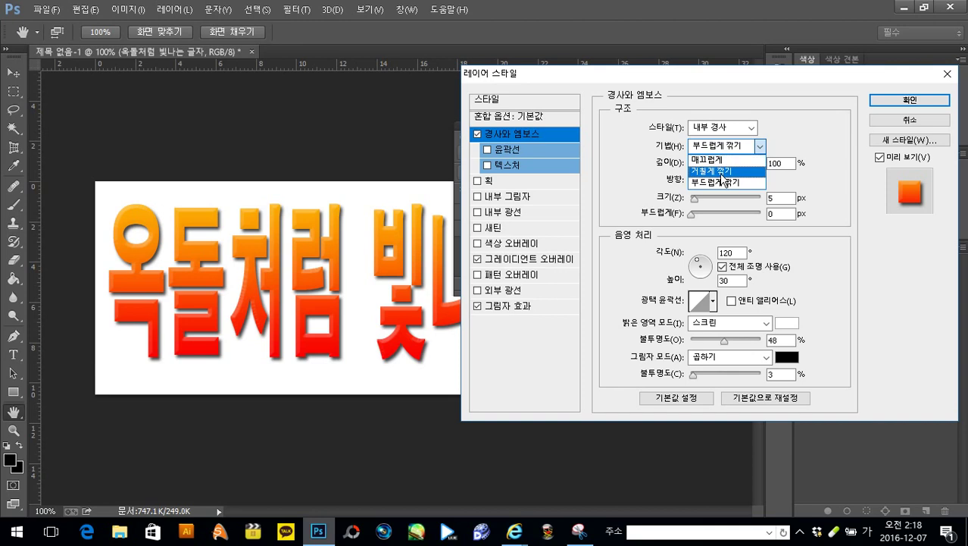
{"action": "left_click", "coordinate": [719, 172]}
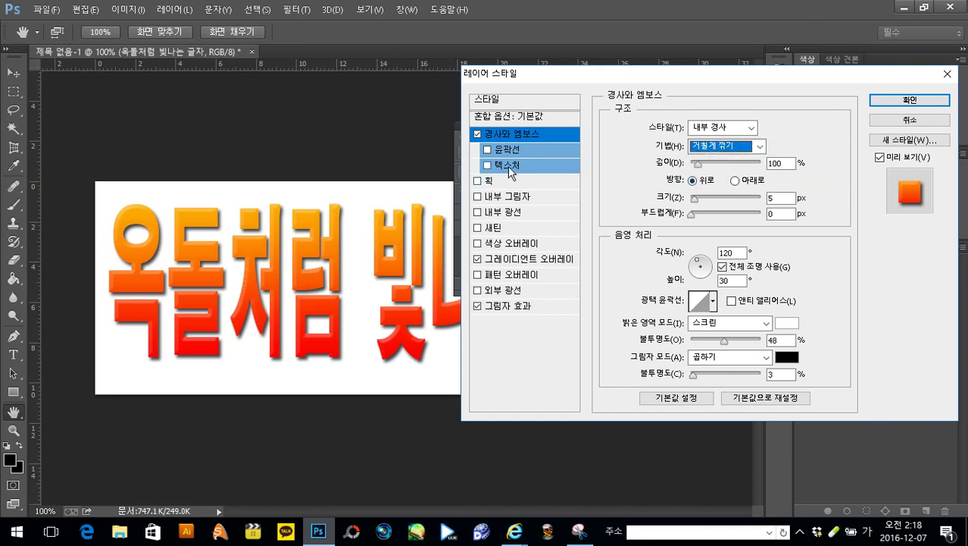
{"action": "left_click_drag", "start_coordinate": [696, 197], "coordinate": [752, 197]}
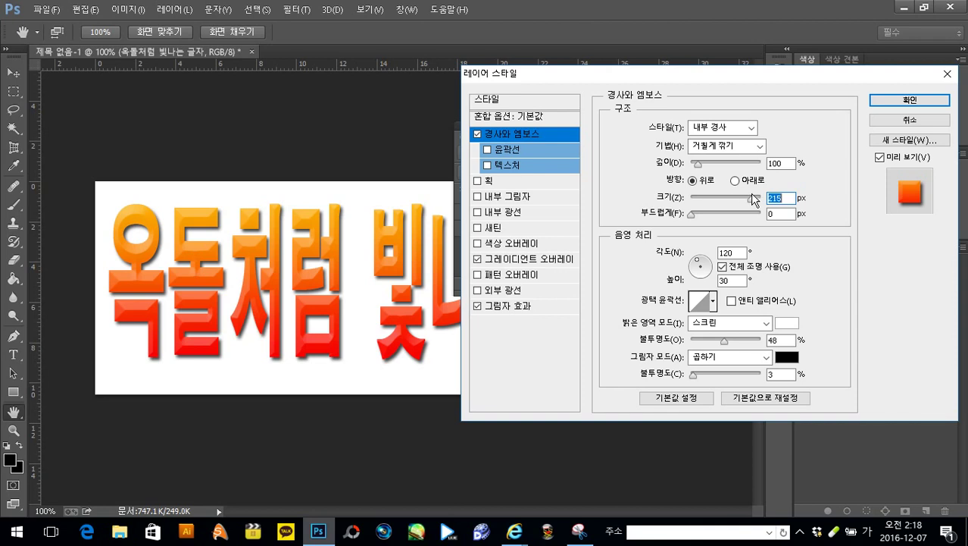
{"action": "left_click_drag", "start_coordinate": [694, 212], "coordinate": [720, 220]}
{"action": "left_click_drag", "start_coordinate": [699, 167], "coordinate": [739, 180]}
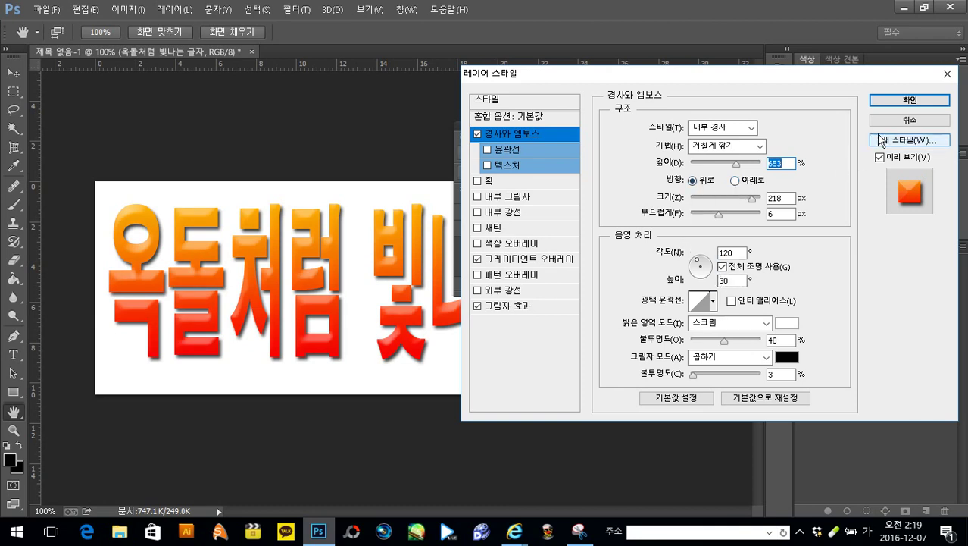
{"action": "left_click", "coordinate": [890, 108]}
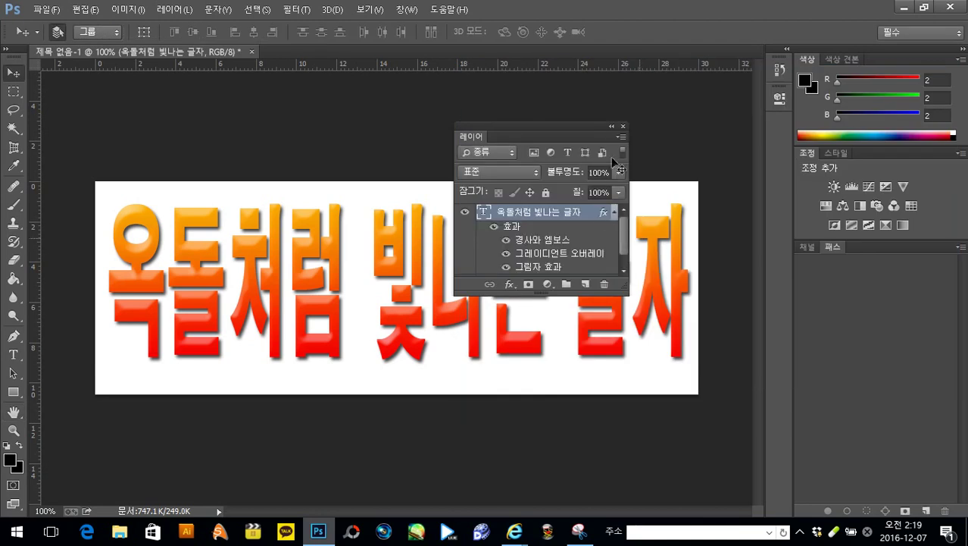
{"action": "left_click", "coordinate": [623, 127]}
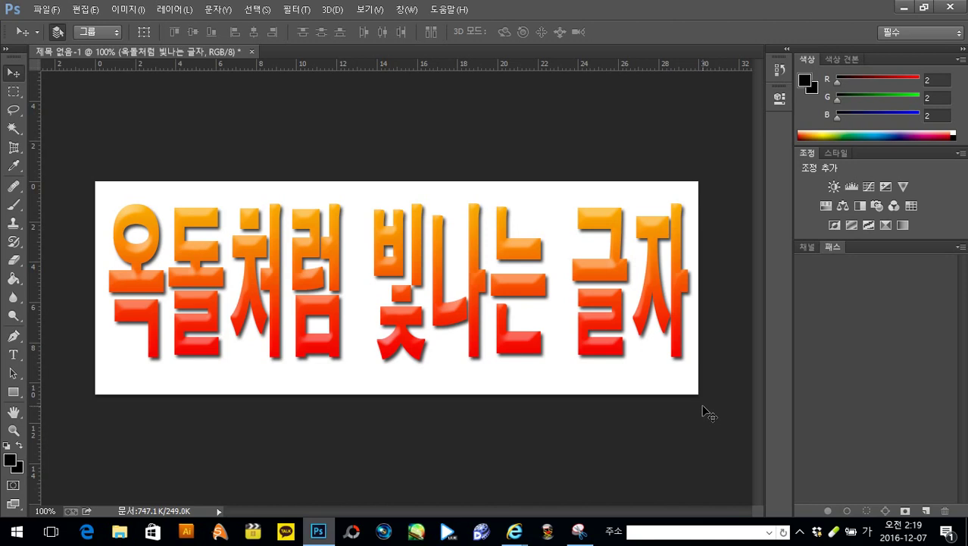
Create a new 850 x 300 pixel document at 72 pixels/inch, in RGB with a white background
{"action": "left_click", "coordinate": [2, 525]}
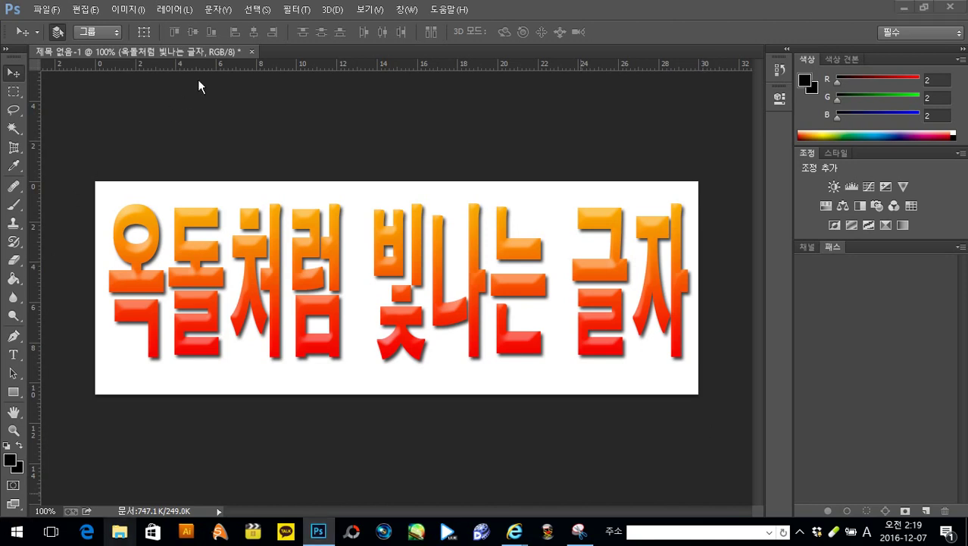
{"action": "left_click", "coordinate": [45, 9]}
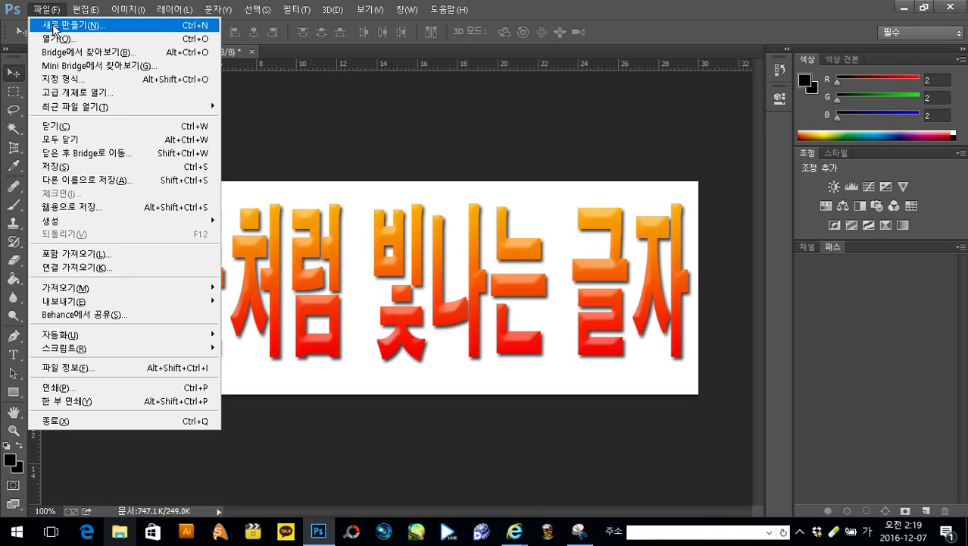
{"action": "left_click", "coordinate": [59, 24]}
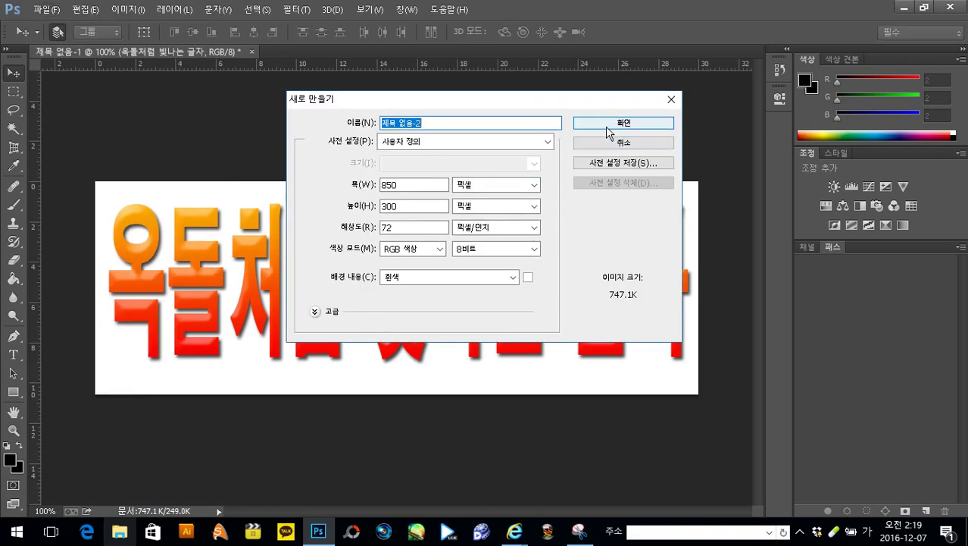
{"action": "left_click", "coordinate": [607, 126]}
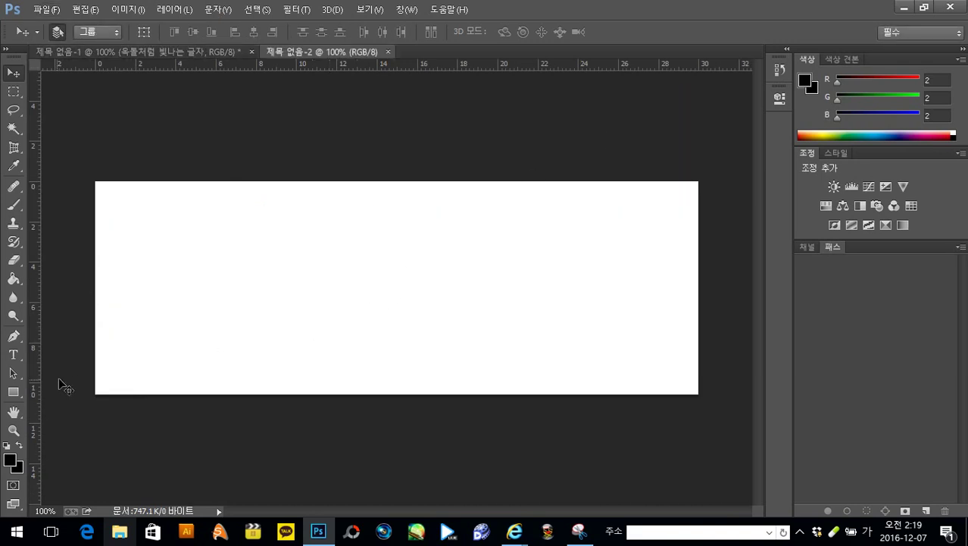
Add the horizontal text 빛나는 옥돌글자 만들기 at 72 pt on the blank canvas
{"action": "left_click", "coordinate": [12, 356]}
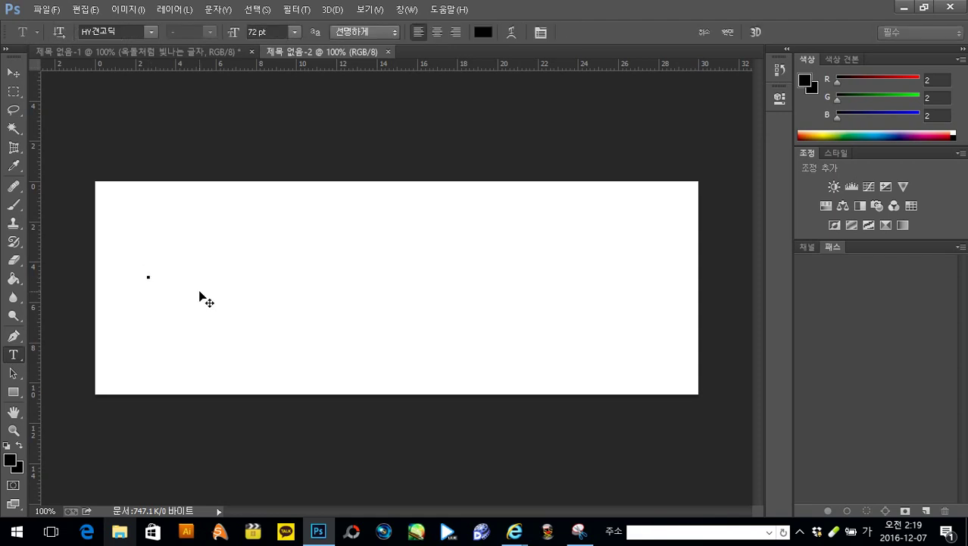
{"action": "type", "text": "옥도"}
{"action": "key", "text": "BackSpace"}
{"action": "key", "text": "BackSpace"}
{"action": "key", "text": "BackSpace"}
{"action": "type", "text": "빛나는 옥돌"}
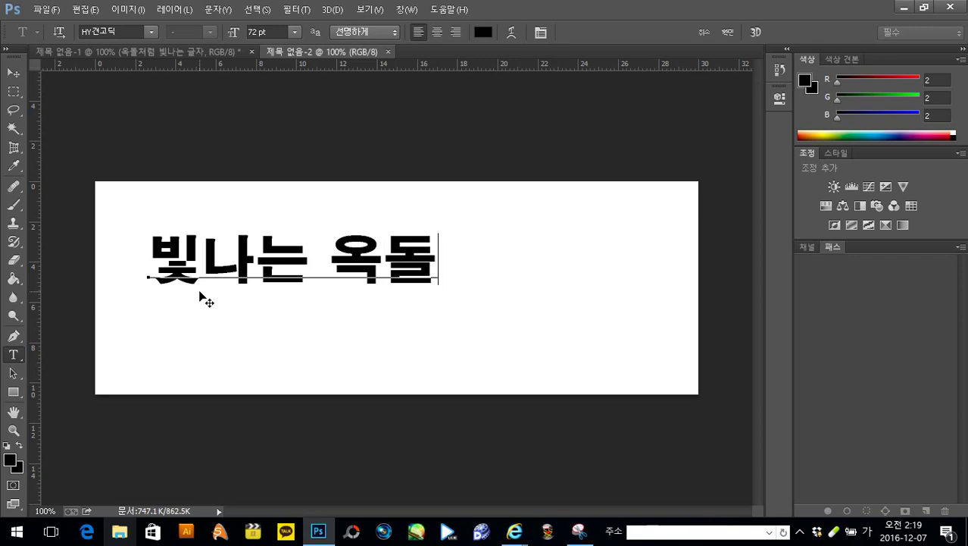
{"action": "type", "text": "글자"}
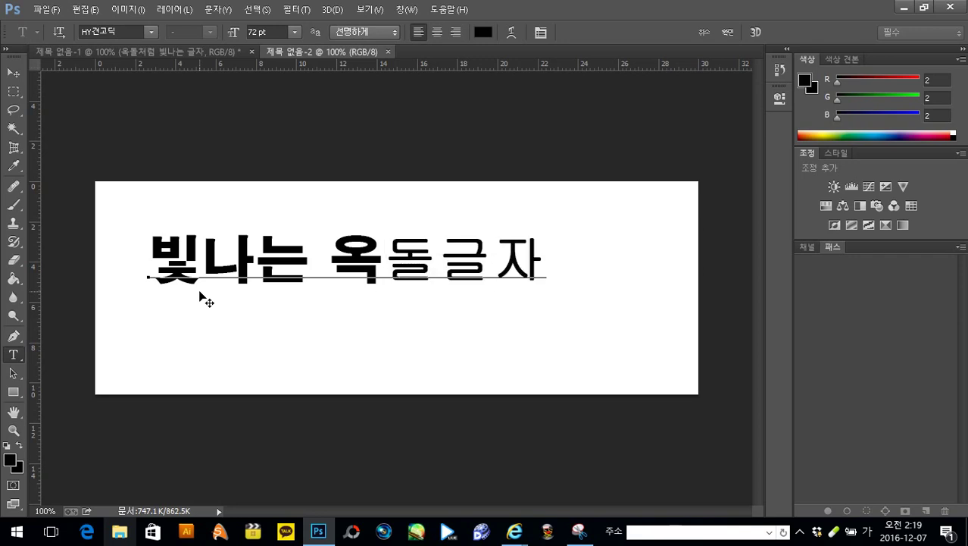
{"action": "type", "text": " 만드"}
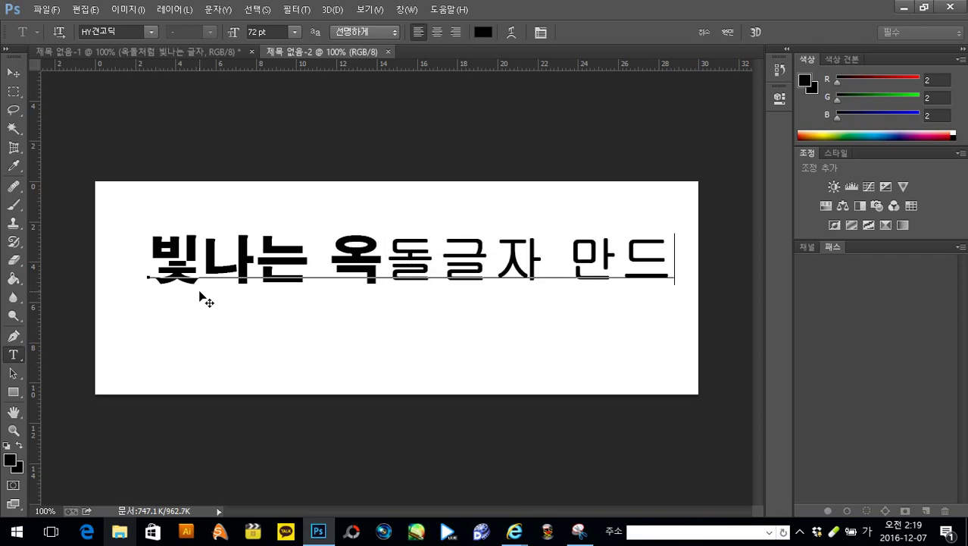
{"action": "type", "text": "ㄹ기"}
Delete the end of the text so that it reads 빛나는 옥돌글, and commit it
{"action": "key", "text": "Left"}
{"action": "key", "text": "Left"}
{"action": "key", "text": "Left"}
{"action": "key", "text": "Left"}
{"action": "key", "text": "Delete"}
{"action": "key", "text": "Delete"}
{"action": "key", "text": "Delete"}
{"action": "key", "text": "Delete"}
{"action": "key", "text": "BackSpace"}
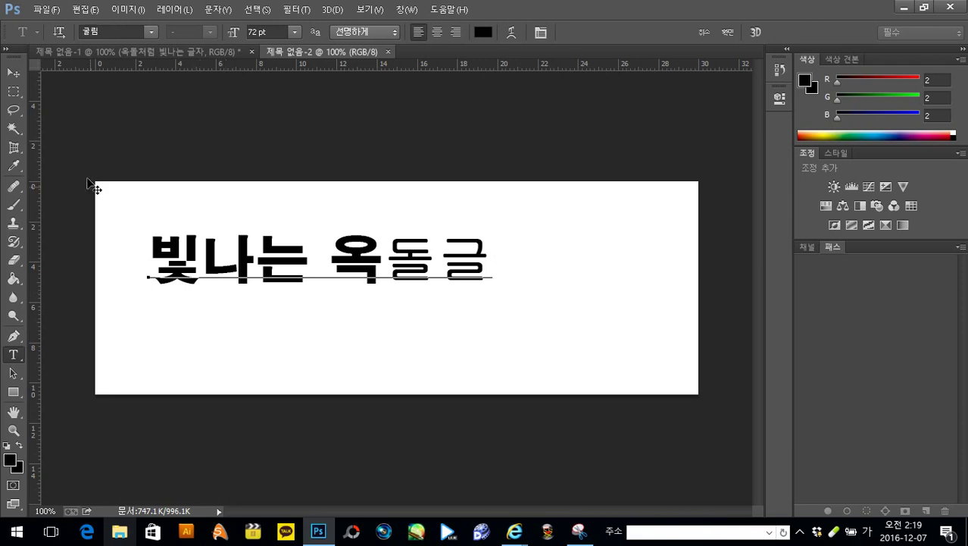
{"action": "left_click", "coordinate": [14, 72]}
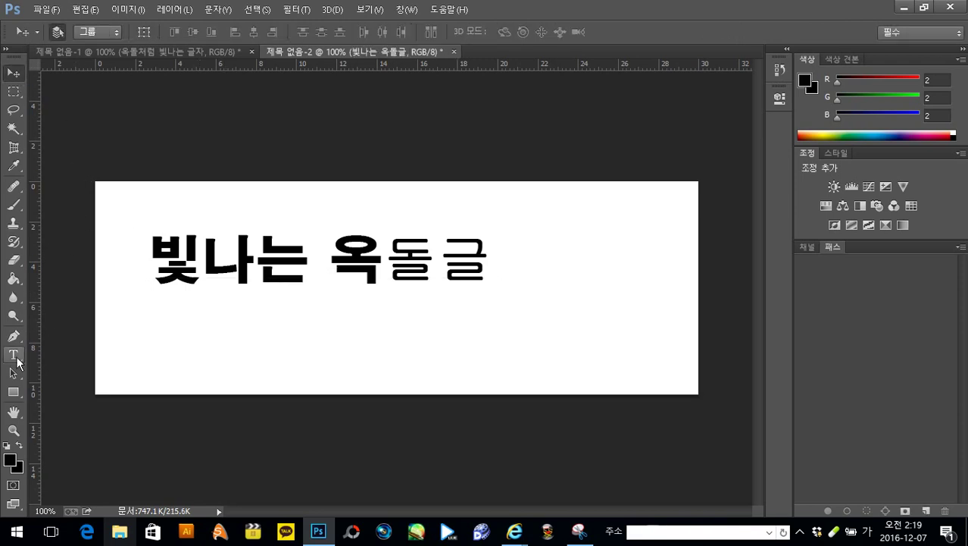
Set the font of the whole text layer to HY견고딕
{"action": "left_click", "coordinate": [15, 356]}
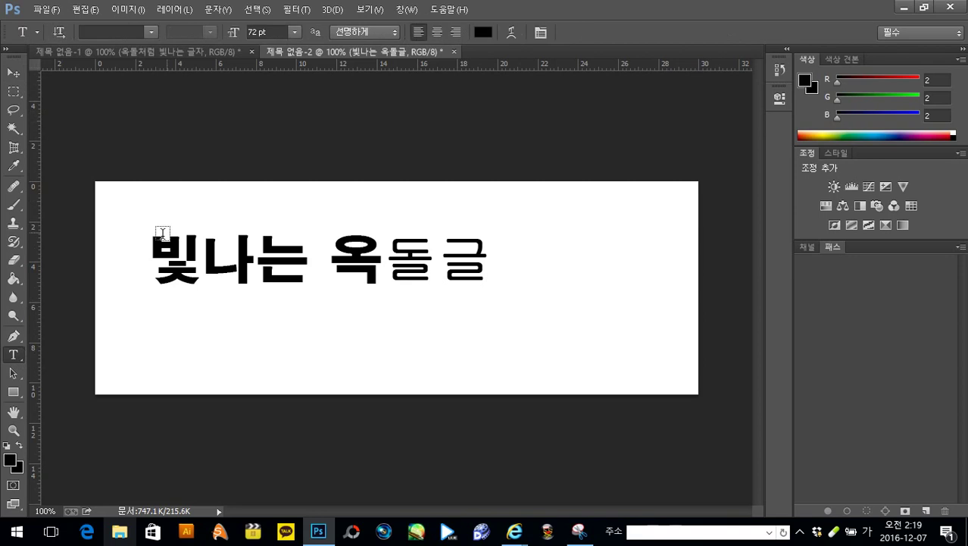
{"action": "left_click", "coordinate": [149, 32]}
{"action": "scroll", "coordinate": [138, 125], "scroll_direction": "up", "scroll_amount": 5}
{"action": "scroll", "coordinate": [139, 125], "scroll_direction": "down", "scroll_amount": 4}
{"action": "scroll", "coordinate": [139, 125], "scroll_direction": "up", "scroll_amount": 11}
{"action": "scroll", "coordinate": [138, 125], "scroll_direction": "up", "scroll_amount": 5}
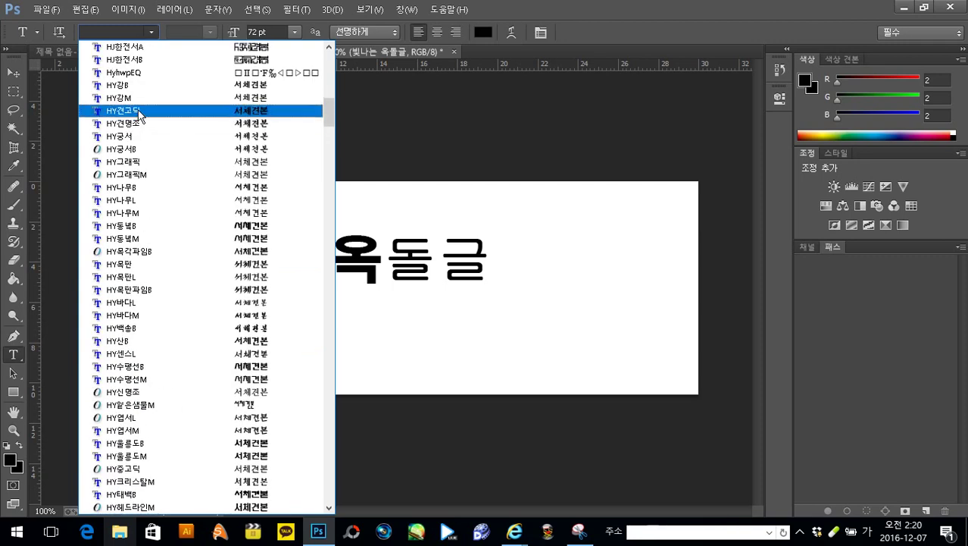
{"action": "left_click", "coordinate": [139, 111]}
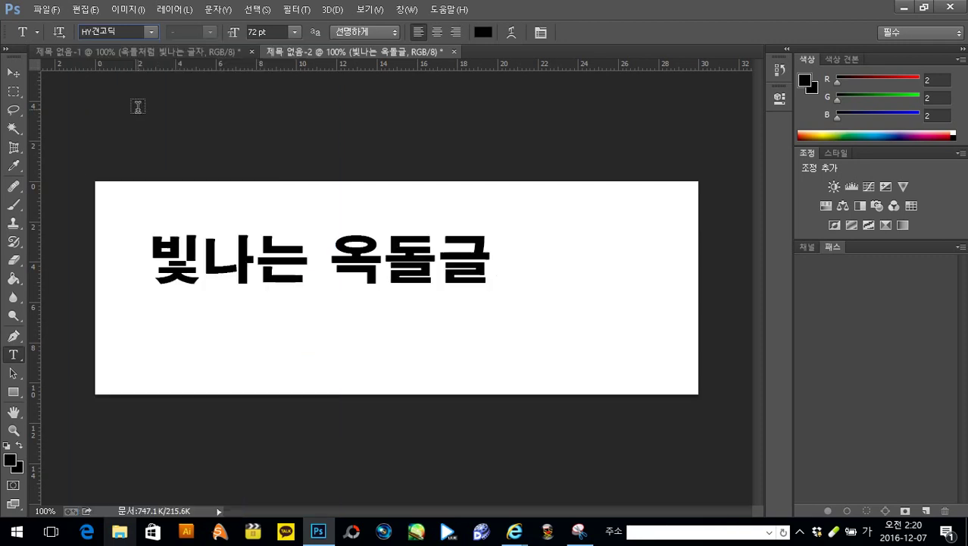
Replace the last character of the text with 글자 so it reads 빛나는 옥돌글자, and commit the edit
{"action": "left_click", "coordinate": [441, 258]}
{"action": "left_click_drag", "start_coordinate": [439, 259], "coordinate": [482, 266]}
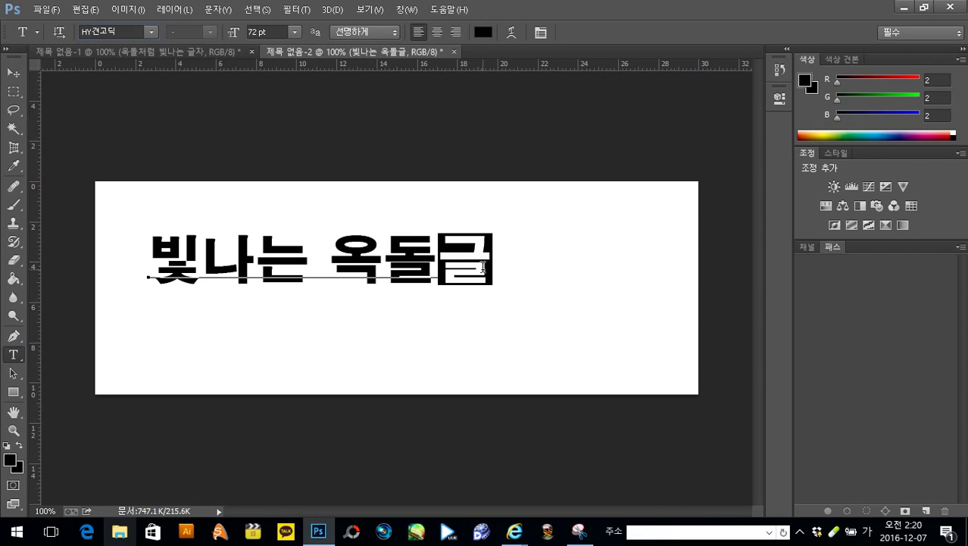
{"action": "type", "text": "ㅈ"}
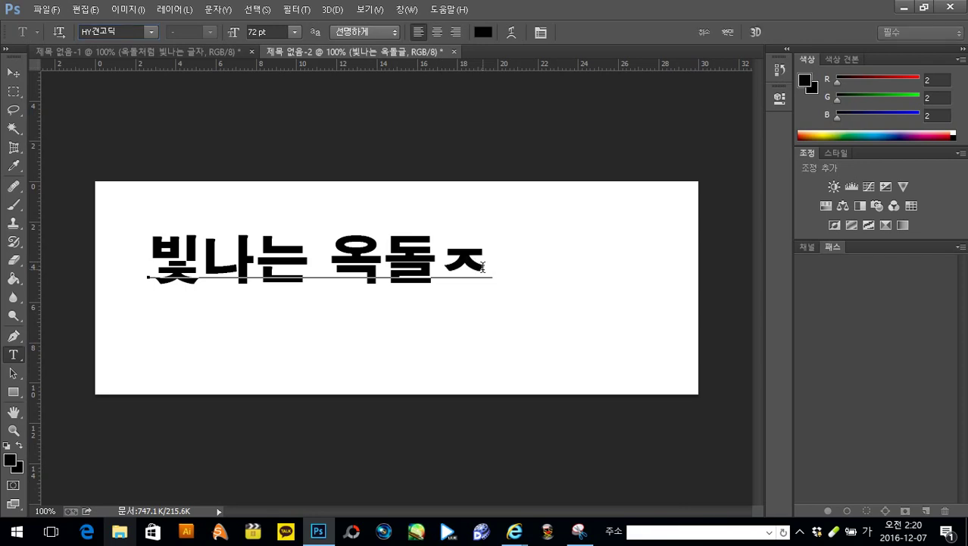
{"action": "key", "text": "BackSpace"}
{"action": "key", "text": "BackSpace"}
{"action": "type", "text": "그"}
{"action": "key", "text": "BackSpace"}
{"action": "type", "text": "돌드"}
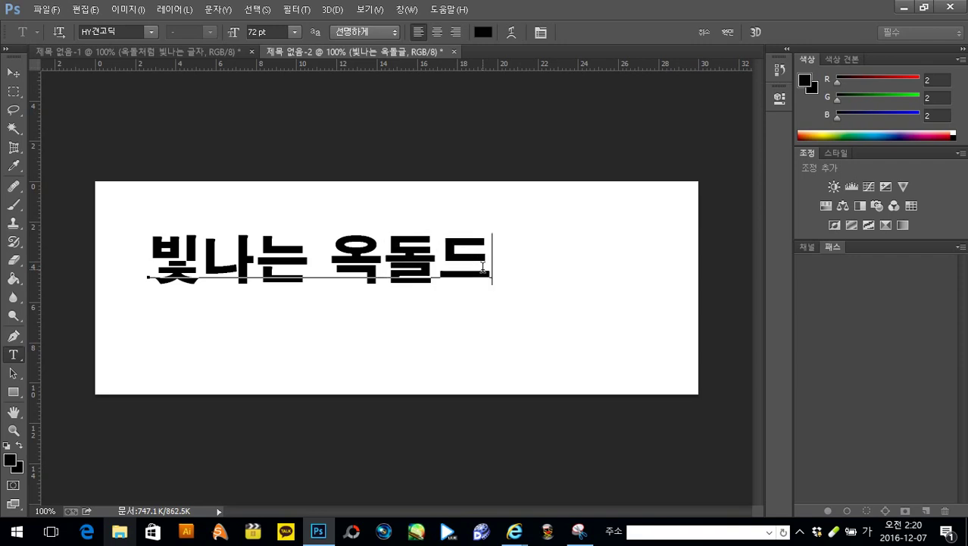
{"action": "type", "text": "ㄹ"}
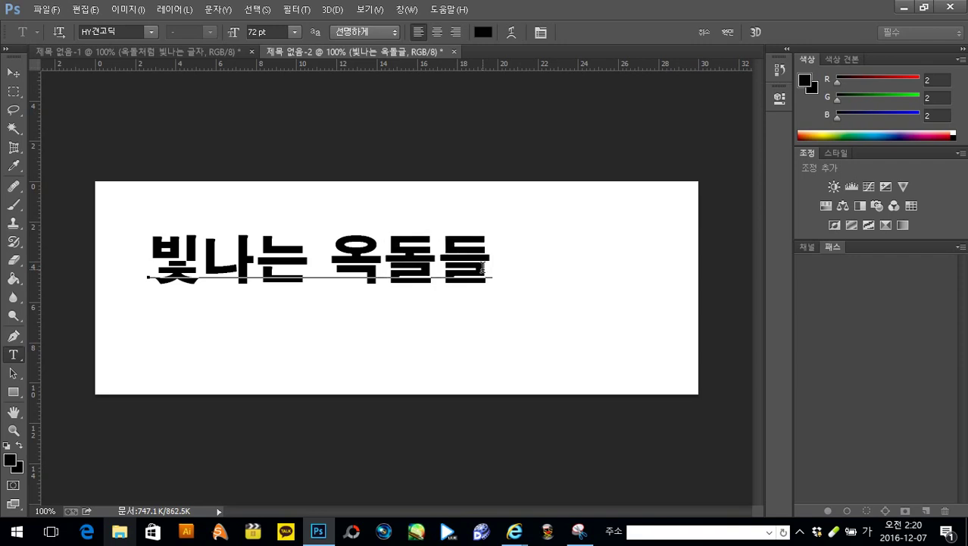
{"action": "key", "text": "BackSpace"}
{"action": "key", "text": "BackSpace"}
{"action": "key", "text": "BackSpace"}
{"action": "type", "text": "글자"}
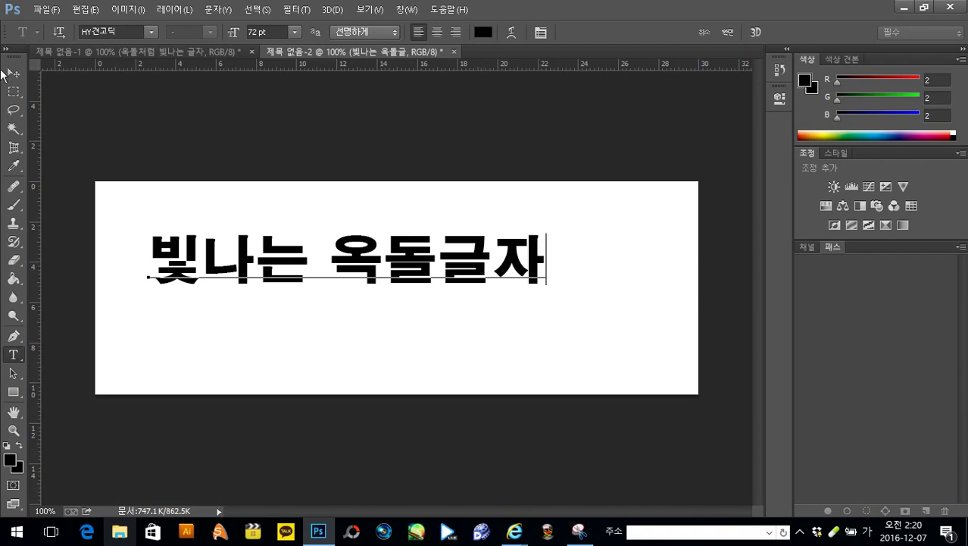
{"action": "left_click", "coordinate": [13, 72]}
Scale the text to about 145% width and 365% height, centre it to fill the canvas, and apply the transformation
{"action": "left_click_drag", "start_coordinate": [397, 270], "coordinate": [415, 261]}
{"action": "key", "text": "ctrl+t"}
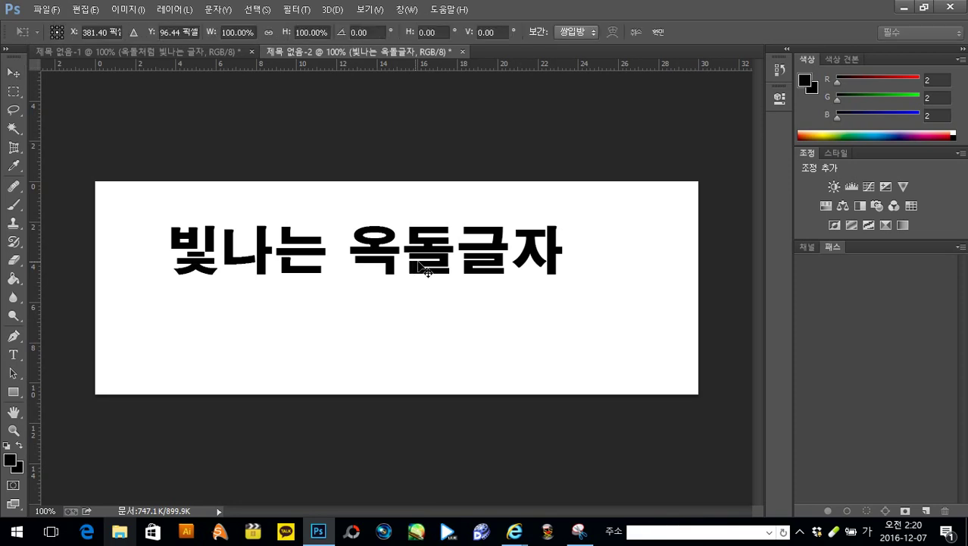
{"action": "left_click_drag", "start_coordinate": [566, 279], "coordinate": [745, 374]}
{"action": "left_click_drag", "start_coordinate": [615, 334], "coordinate": [551, 317]}
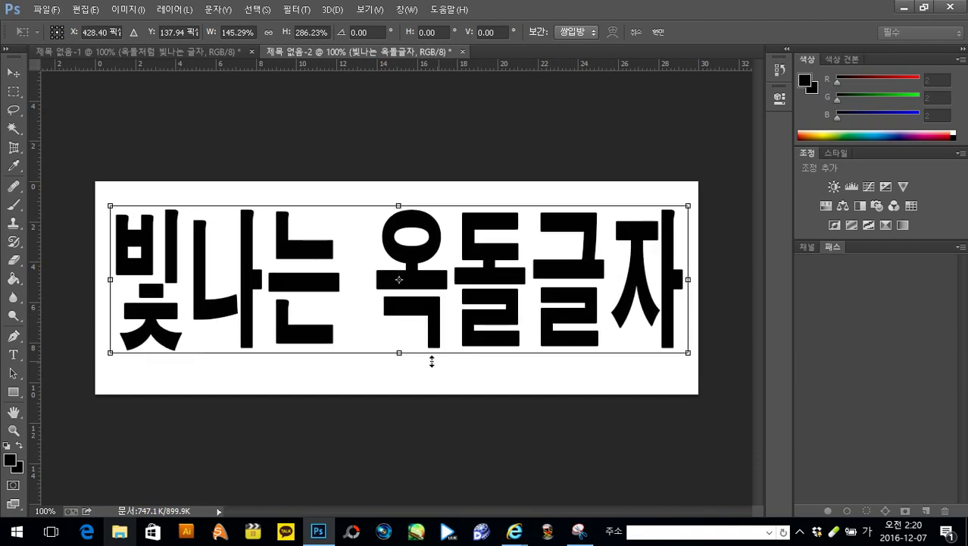
{"action": "left_click_drag", "start_coordinate": [398, 355], "coordinate": [398, 378]}
{"action": "left_click_drag", "start_coordinate": [399, 205], "coordinate": [399, 190]}
{"action": "key", "text": "Left"}
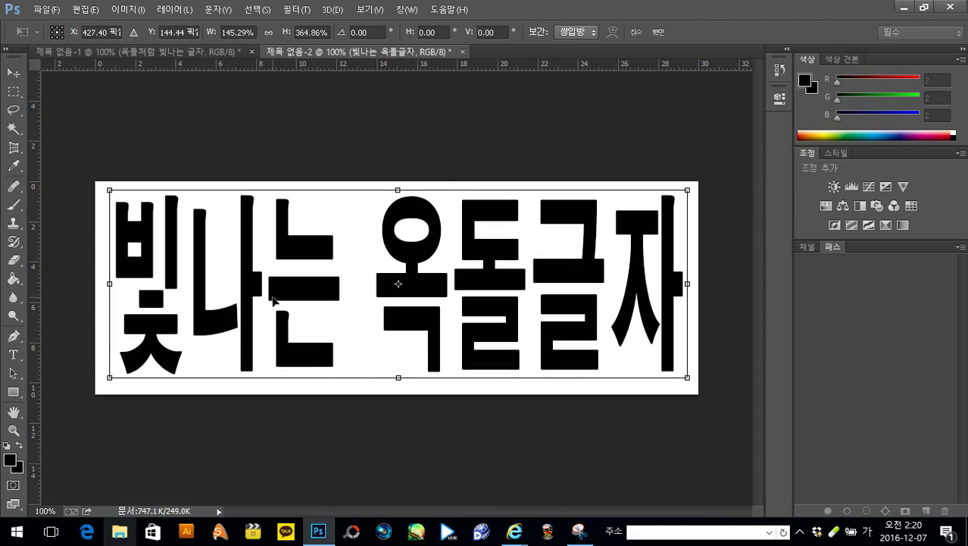
{"action": "left_click", "coordinate": [13, 73]}
{"action": "left_click", "coordinate": [403, 216]}
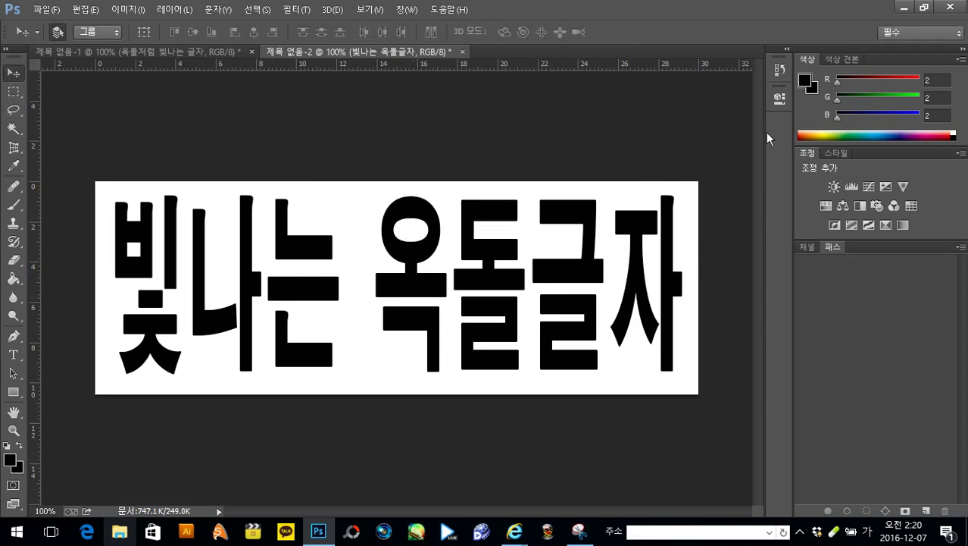
Reset the 필수 (Essentials) workspace and float the Layers panel over the canvas
{"action": "left_click", "coordinate": [894, 32]}
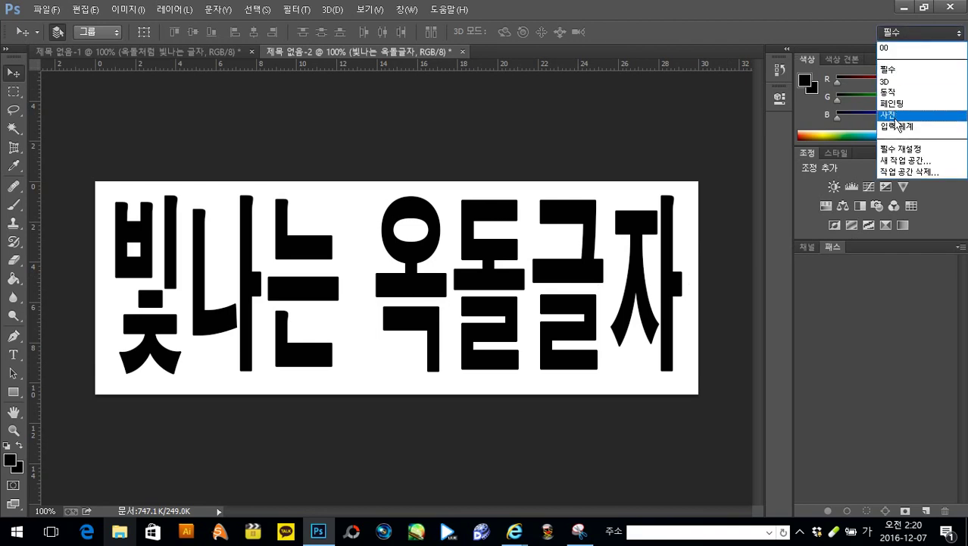
{"action": "left_click", "coordinate": [894, 149]}
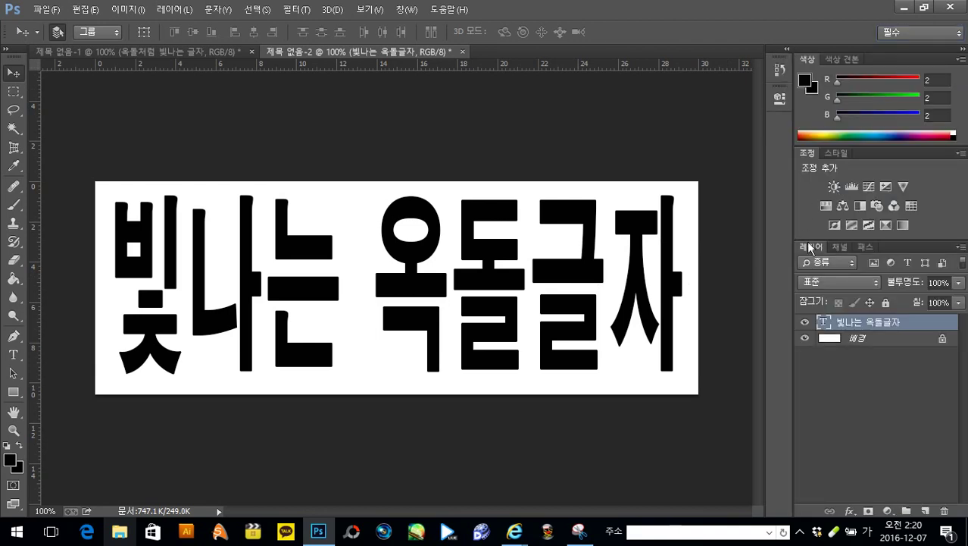
{"action": "left_click_drag", "start_coordinate": [811, 256], "coordinate": [542, 173]}
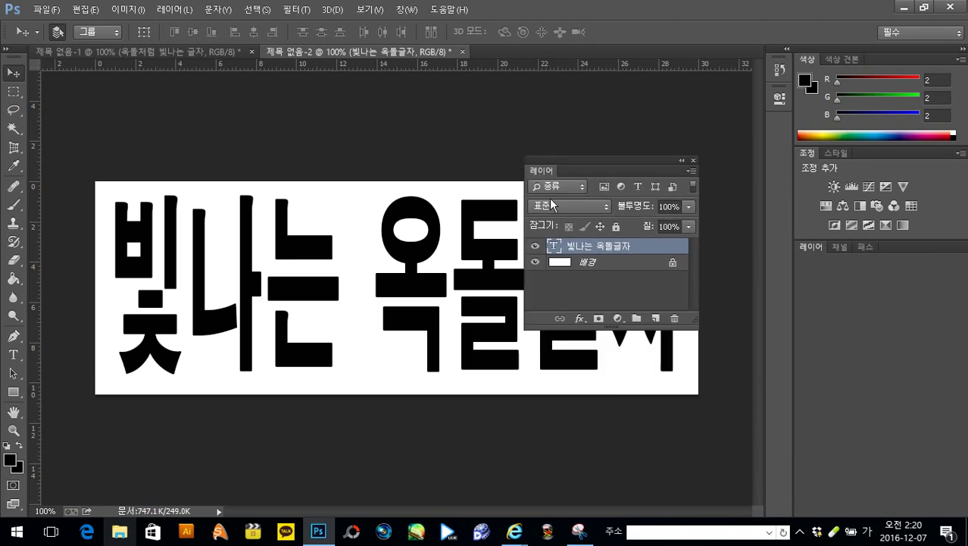
Add a Gradient Overlay effect to the 빛나는 옥돌글자 text layer and show its settings
{"action": "double_click", "coordinate": [656, 248]}
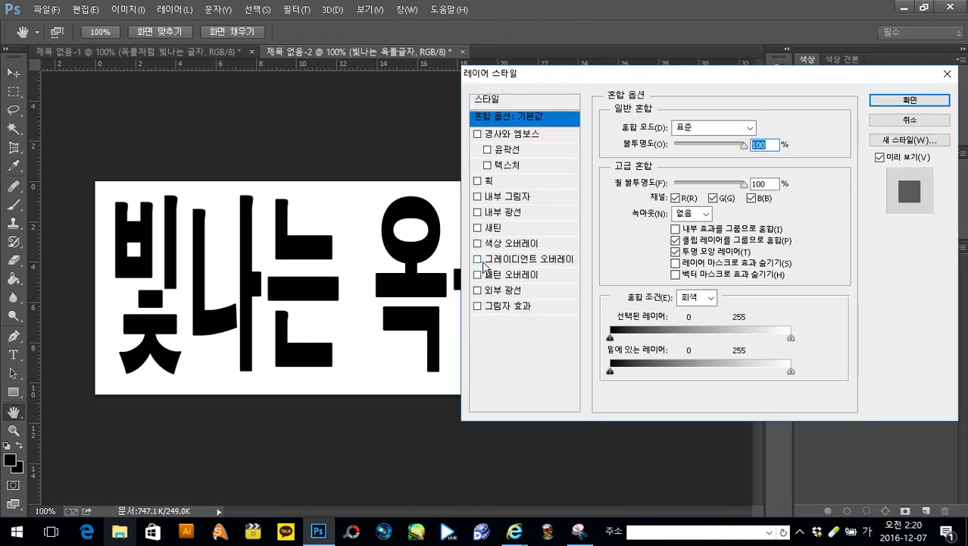
{"action": "left_click", "coordinate": [477, 259]}
{"action": "left_click", "coordinate": [528, 259]}
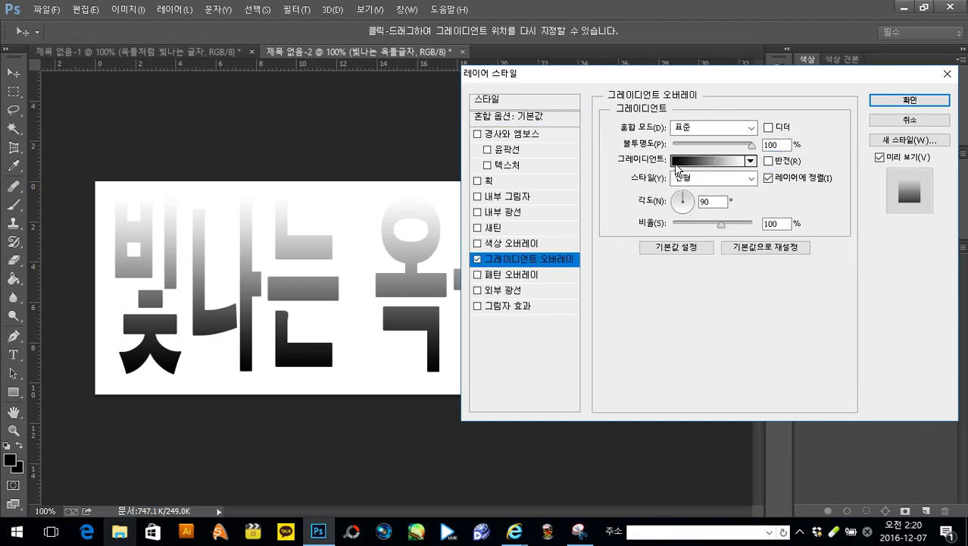
Set the starting colour stop of the overlay gradient, at location 0%, to a bright red
{"action": "left_click", "coordinate": [677, 163]}
{"action": "double_click", "coordinate": [407, 381]}
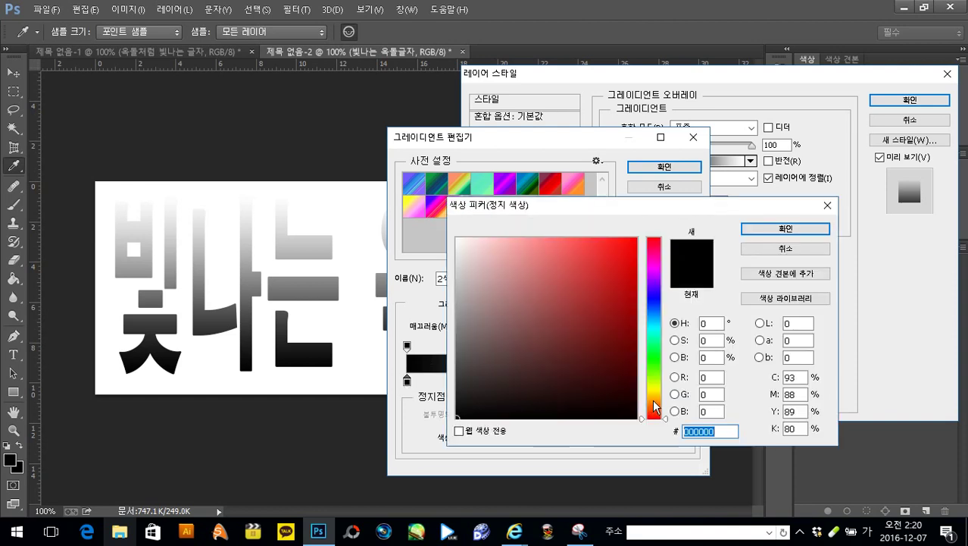
{"action": "left_click", "coordinate": [655, 414]}
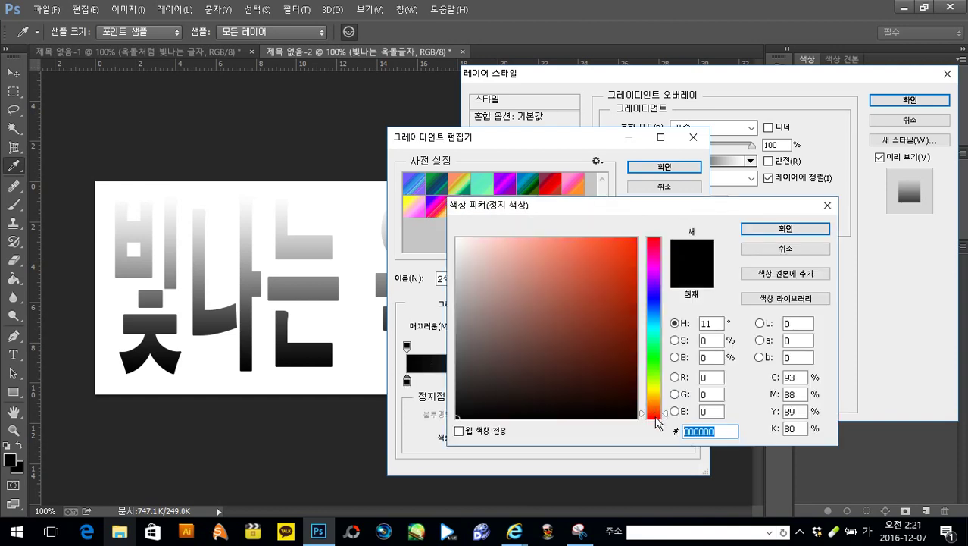
{"action": "left_click_drag", "start_coordinate": [655, 415], "coordinate": [656, 418]}
{"action": "left_click", "coordinate": [633, 241]}
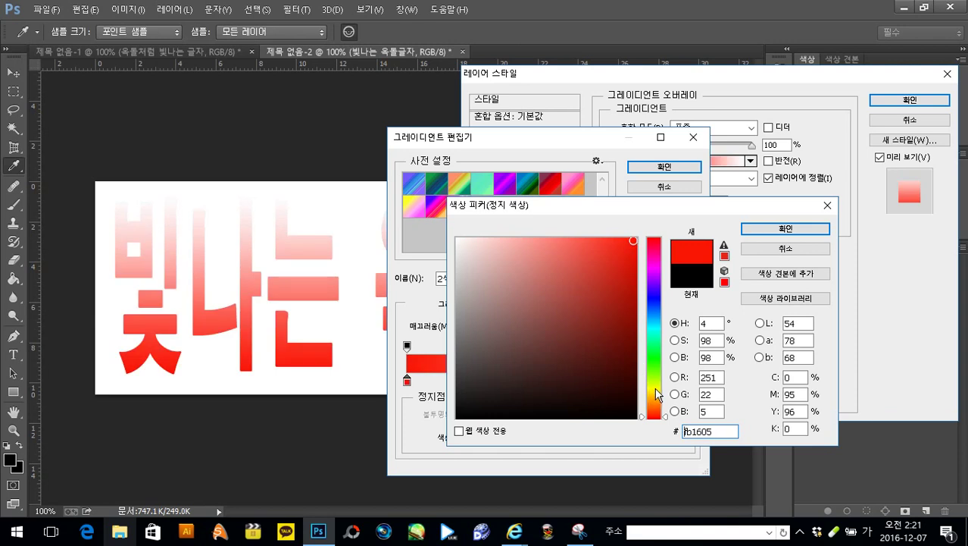
{"action": "left_click_drag", "start_coordinate": [657, 394], "coordinate": [657, 386]}
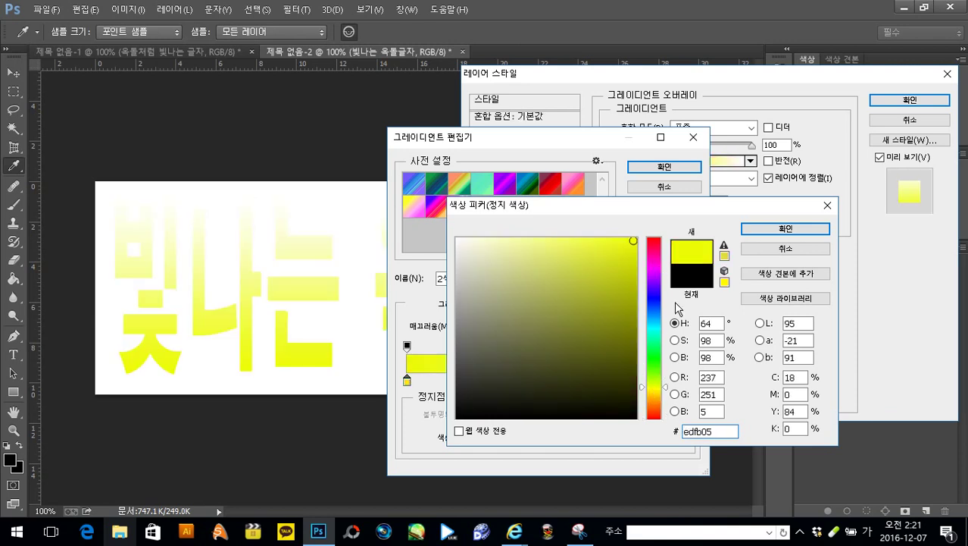
{"action": "left_click", "coordinate": [656, 416]}
{"action": "left_click", "coordinate": [757, 228]}
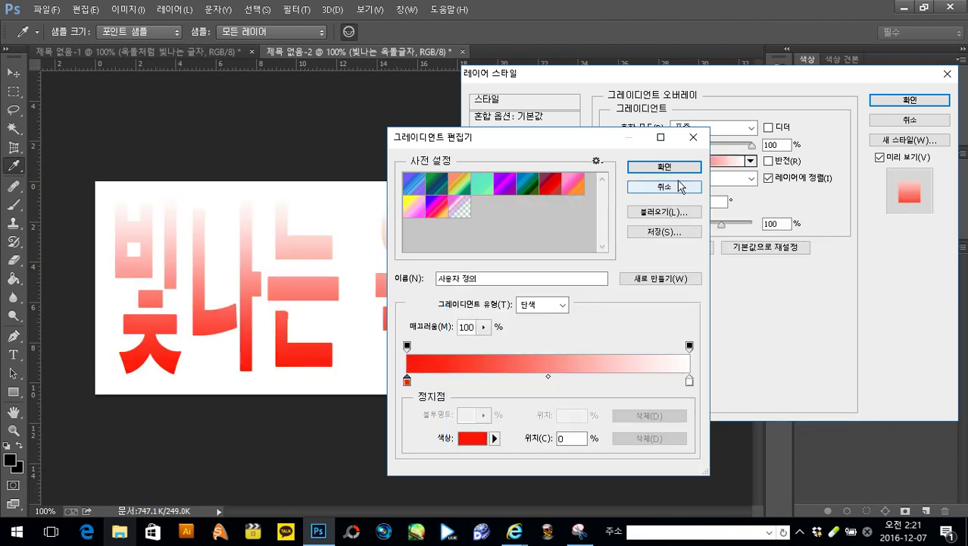
Set the gradient's ending colour stop to yellow #fff805 and accept the edited gradient
{"action": "double_click", "coordinate": [690, 381]}
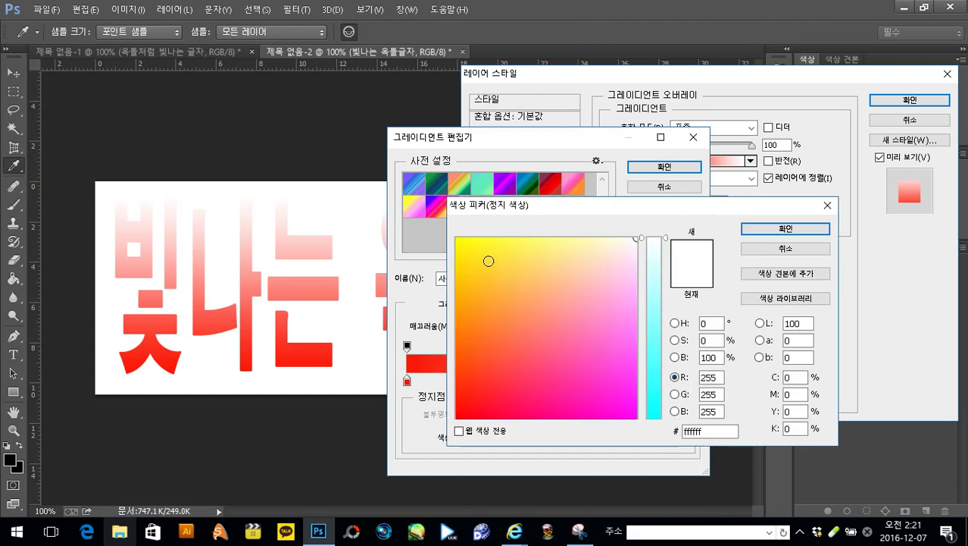
{"action": "left_click", "coordinate": [459, 241]}
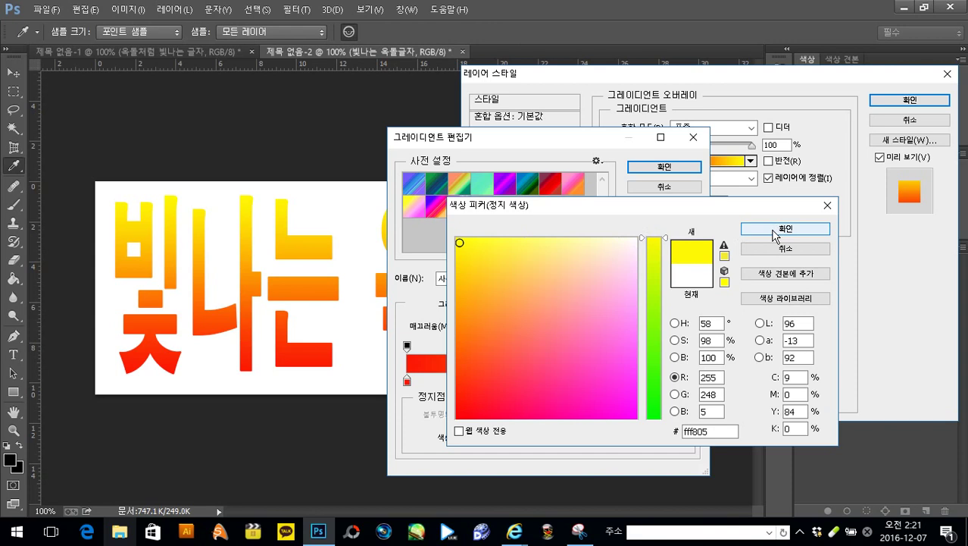
{"action": "left_click", "coordinate": [775, 230]}
{"action": "left_click", "coordinate": [672, 167]}
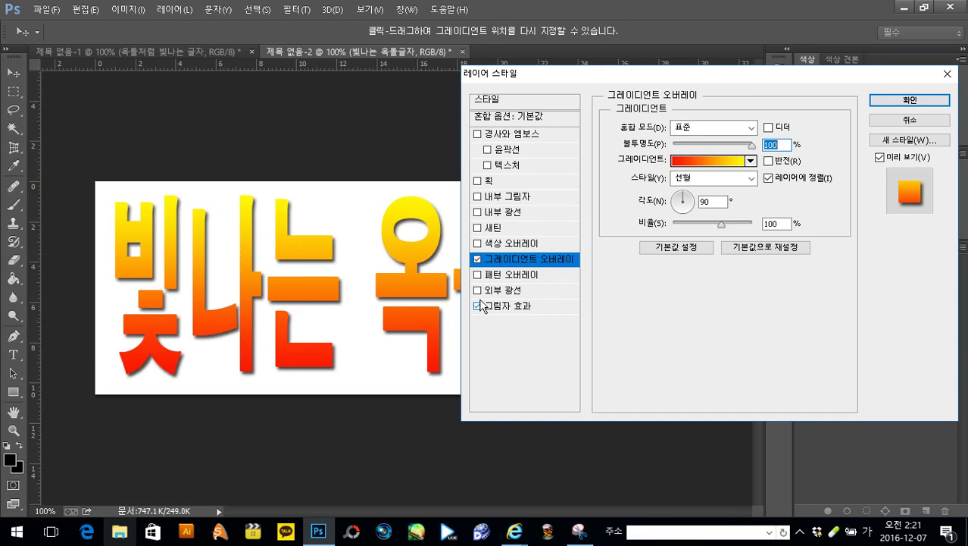
Enable Drop Shadow, plus Bevel and Emboss with the 부드럽게 깎기 technique, size 95 px and soften 2 px
{"action": "left_click", "coordinate": [476, 134]}
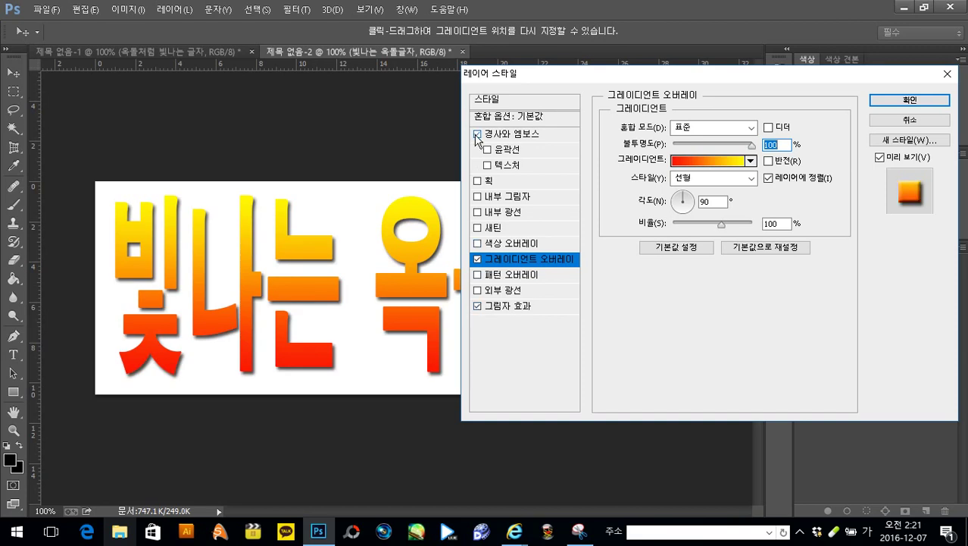
{"action": "left_click", "coordinate": [528, 140]}
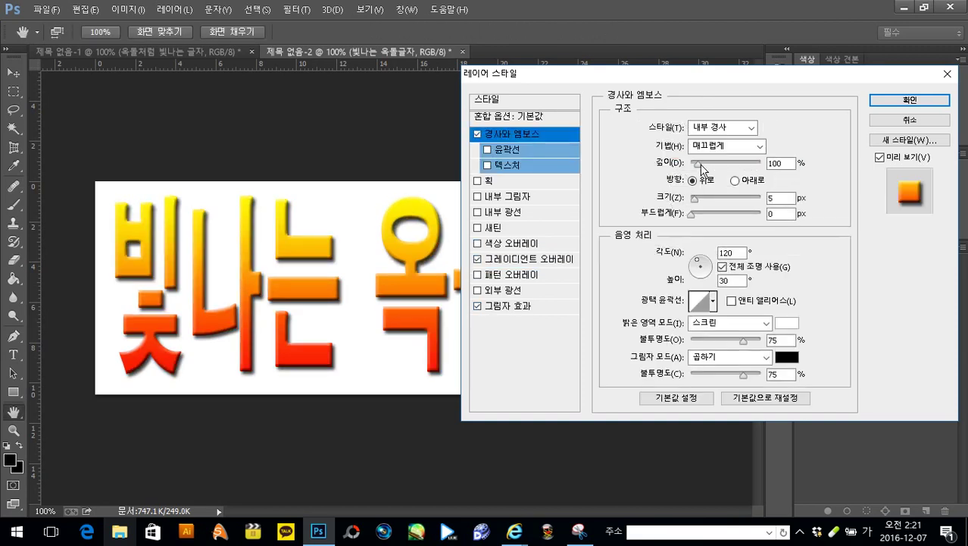
{"action": "left_click", "coordinate": [761, 147]}
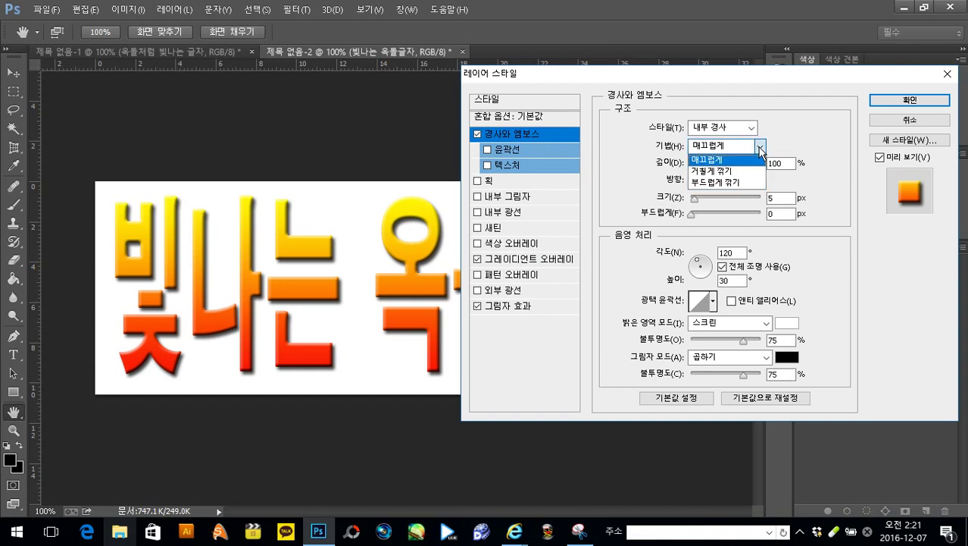
{"action": "left_click", "coordinate": [713, 182]}
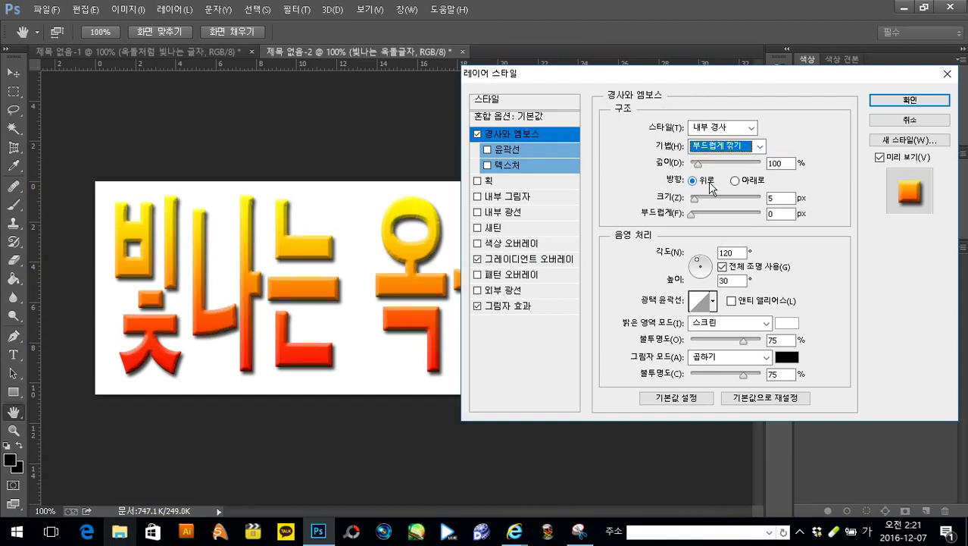
{"action": "left_click_drag", "start_coordinate": [693, 198], "coordinate": [706, 220]}
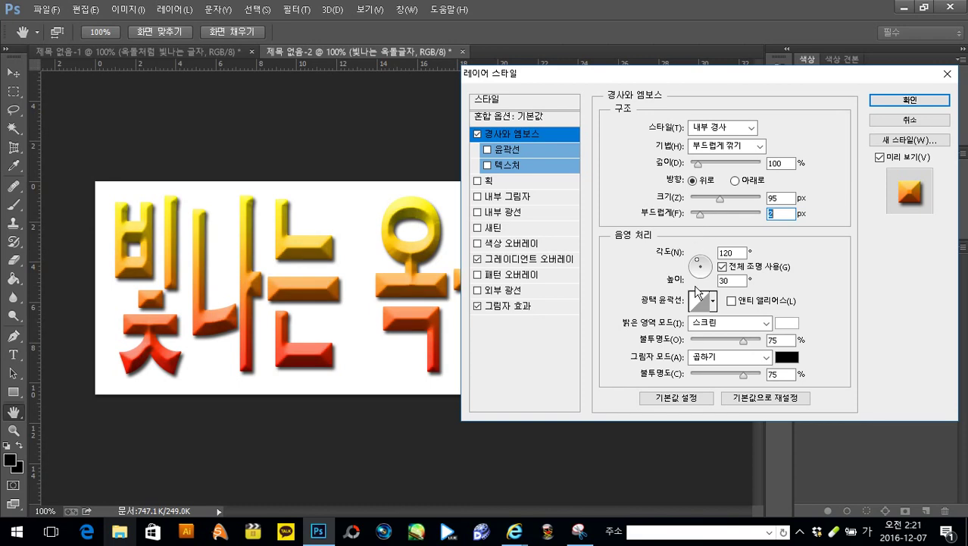
Lower the bevel's highlight opacity to 26% and its shadow opacity to 4%
{"action": "left_click_drag", "start_coordinate": [740, 341], "coordinate": [705, 343]}
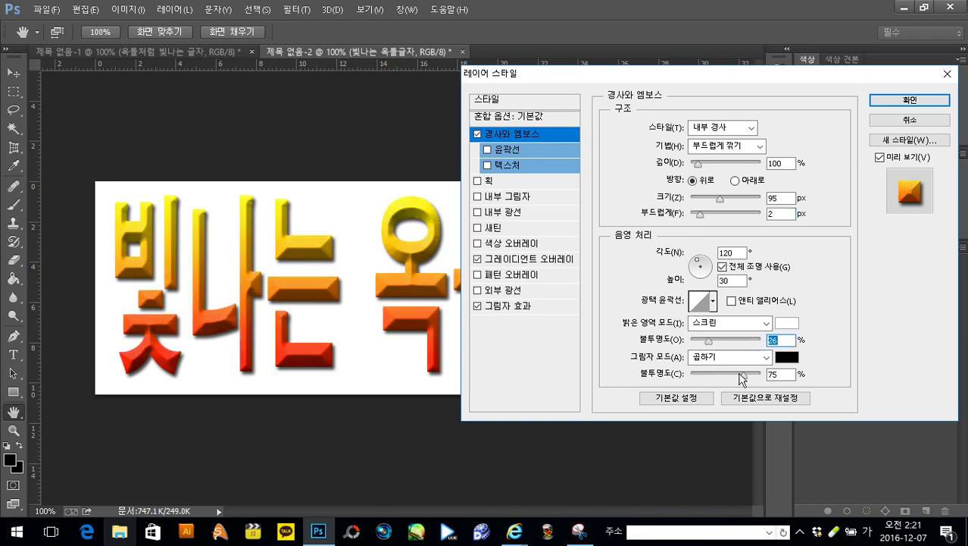
{"action": "left_click_drag", "start_coordinate": [747, 376], "coordinate": [713, 374]}
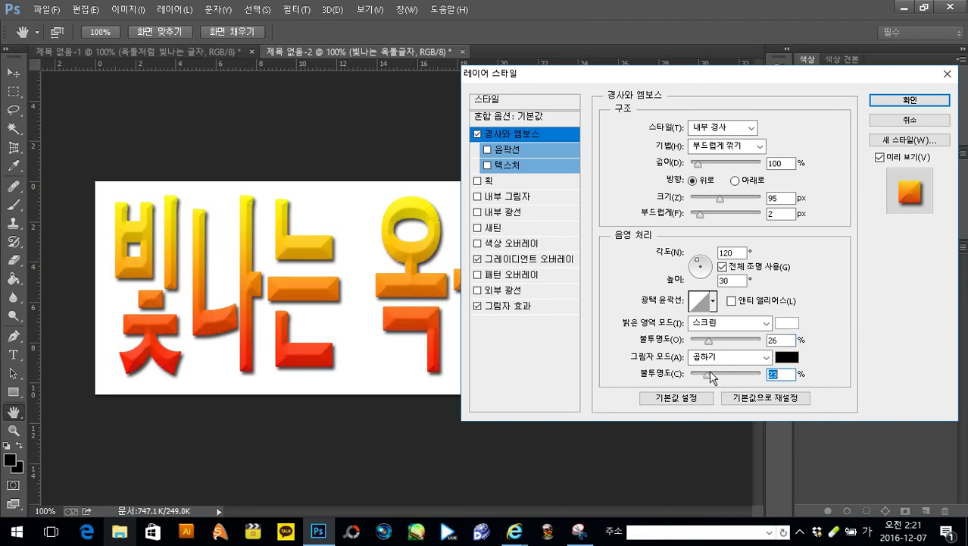
{"action": "left_click_drag", "start_coordinate": [710, 372], "coordinate": [695, 380]}
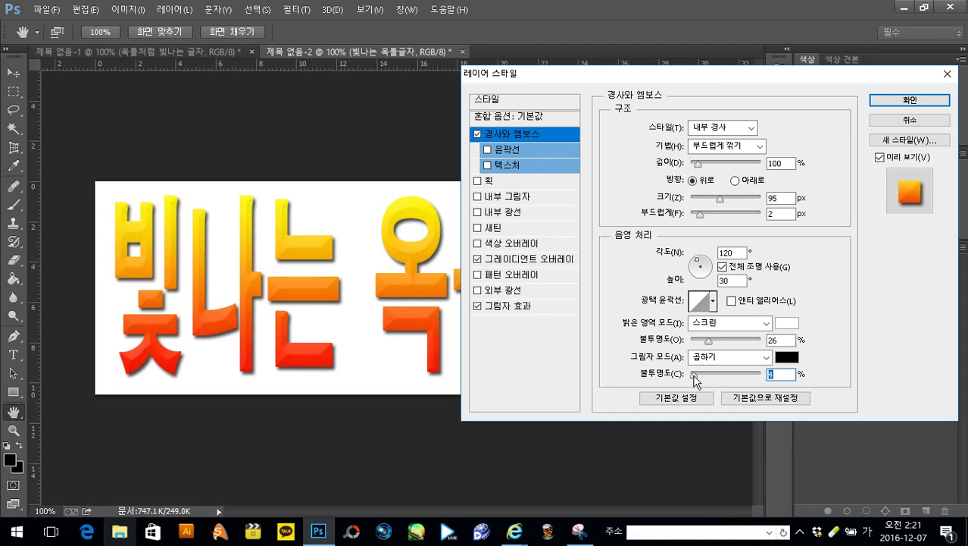
Set the bevel depth to 939% and the light angle to 79°, and apply the layer style without Outer Glow
{"action": "left_click_drag", "start_coordinate": [705, 168], "coordinate": [757, 170]}
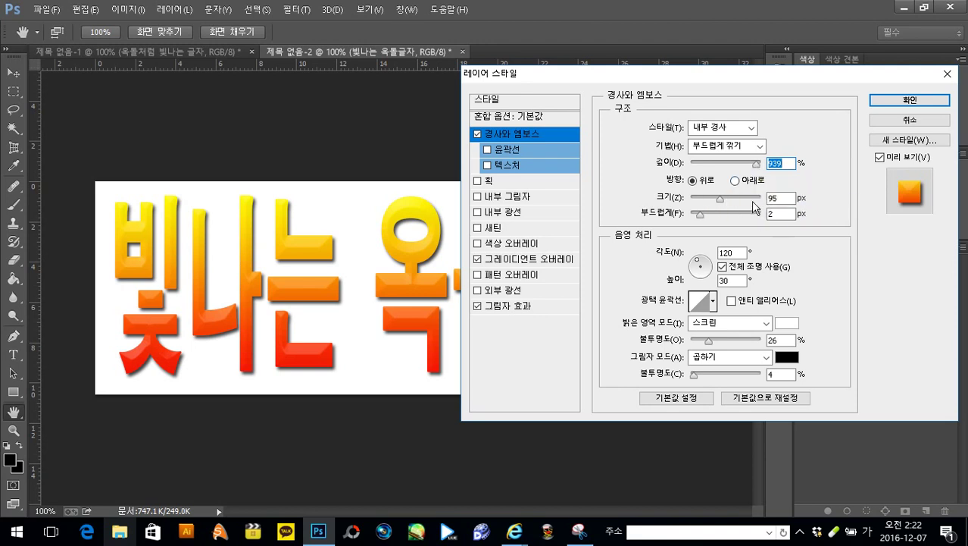
{"action": "left_click_drag", "start_coordinate": [699, 263], "coordinate": [705, 266]}
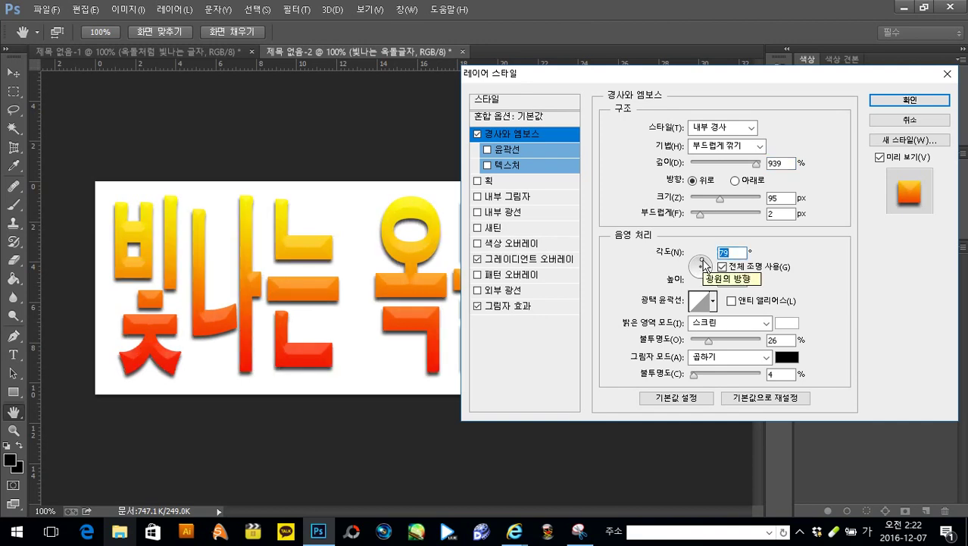
{"action": "left_click", "coordinate": [478, 291]}
{"action": "left_click", "coordinate": [478, 290]}
{"action": "left_click", "coordinate": [909, 100]}
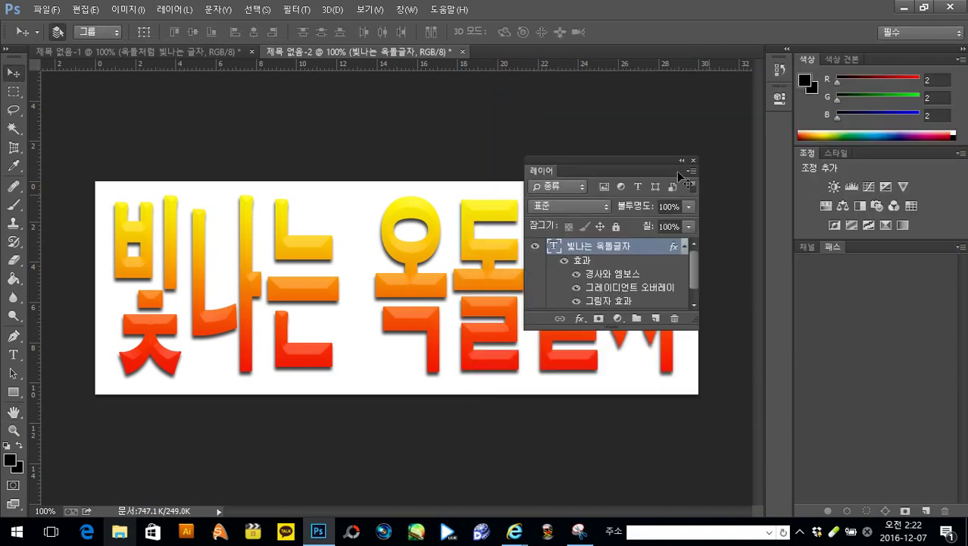
Dock the floating Layers panel back beside the Channels and Paths panels
{"action": "left_click_drag", "start_coordinate": [658, 162], "coordinate": [885, 249]}
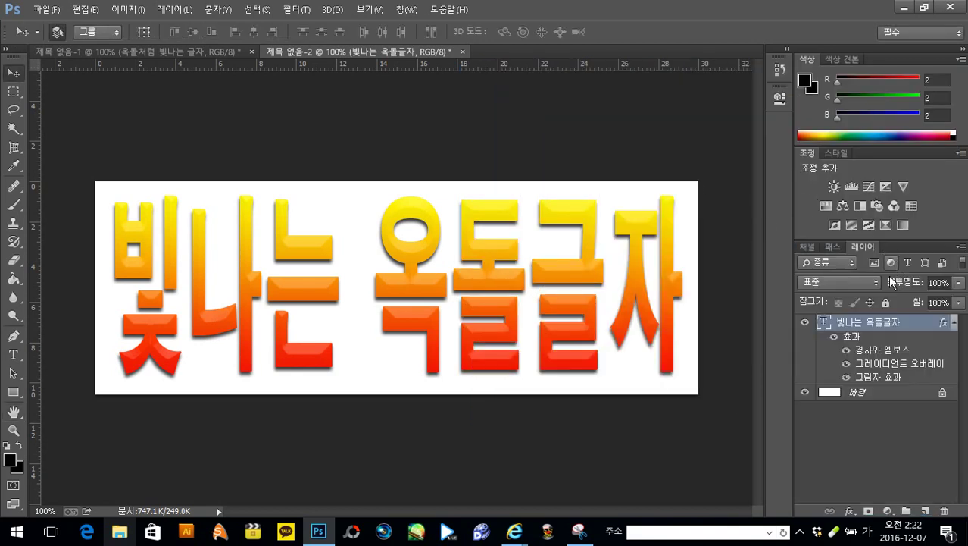
{"action": "key", "text": "Hangul"}
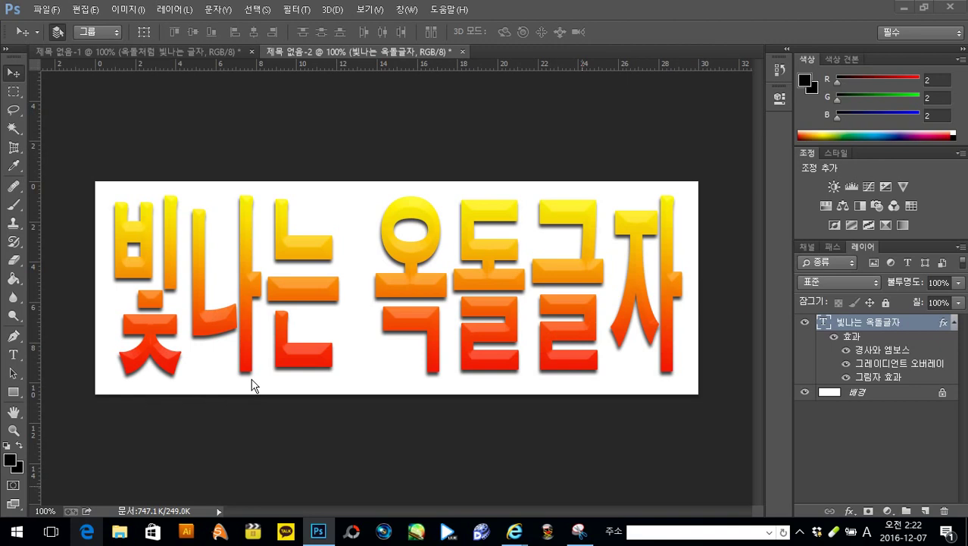